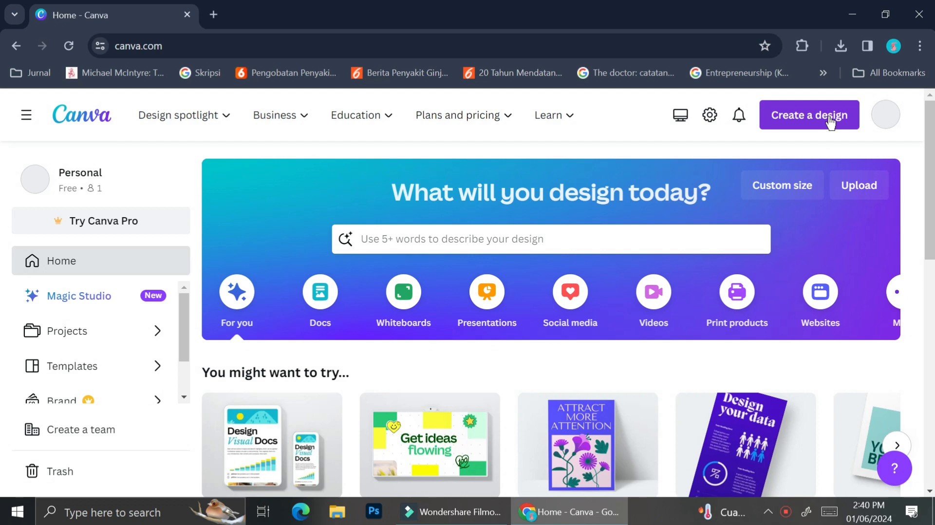
Open the custom size settings for a new design
{"action": "left_click", "coordinate": [831, 121]}
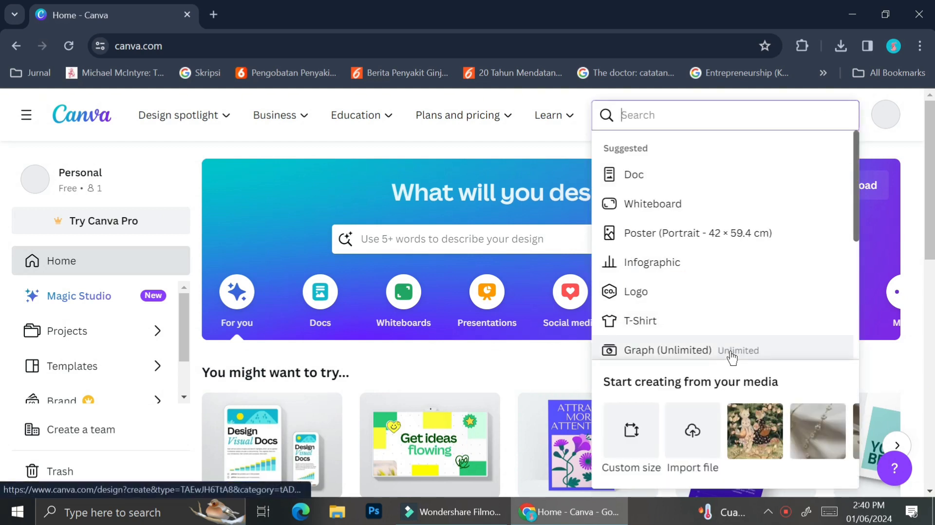
{"action": "scroll", "coordinate": [731, 357], "scroll_direction": "down", "scroll_amount": 3}
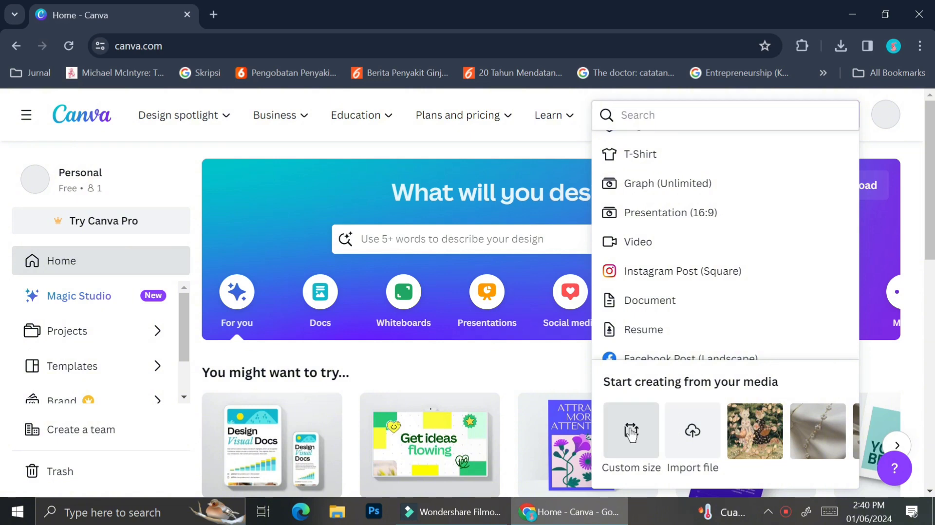
{"action": "left_click", "coordinate": [631, 433]}
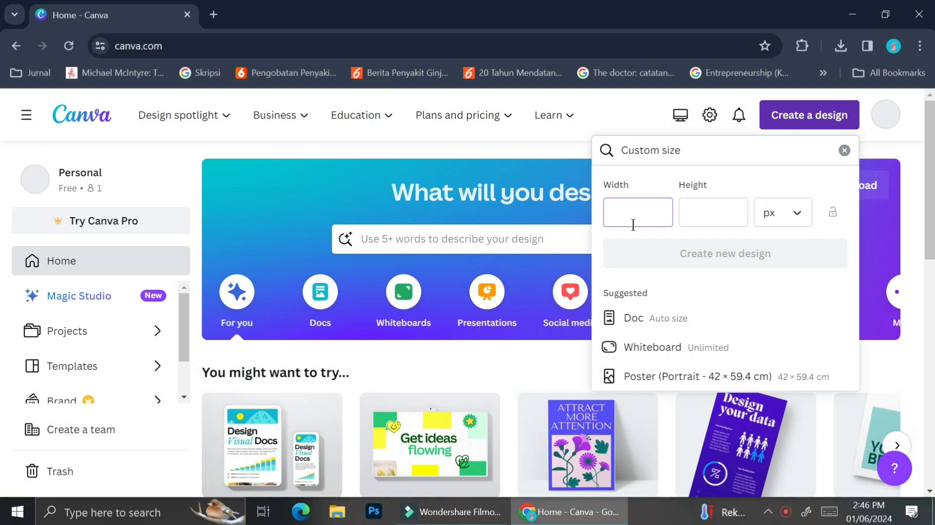
Search Google for "kdp paperback cover size" in a new tab and open Amazon KDP's Create a Paperback Cover page
{"action": "left_click", "coordinate": [213, 14]}
{"action": "left_click", "coordinate": [243, 43]}
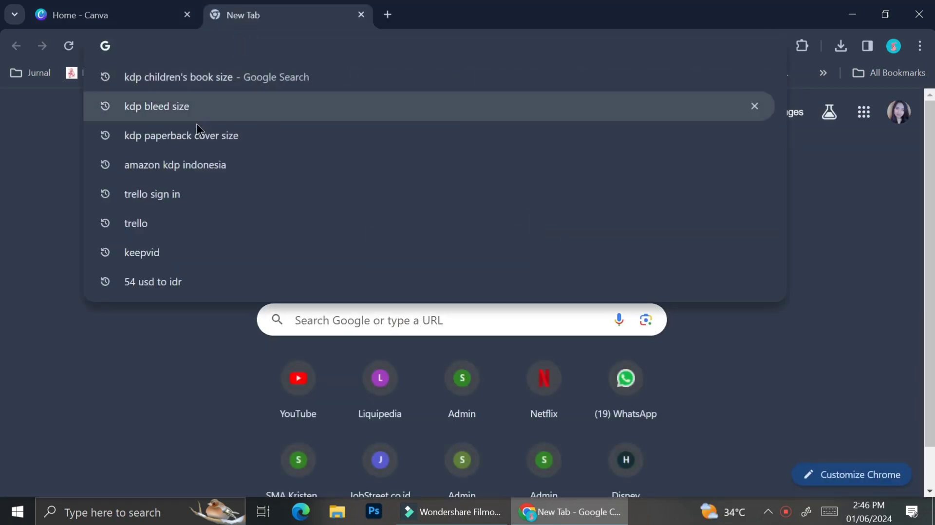
{"action": "left_click", "coordinate": [192, 140]}
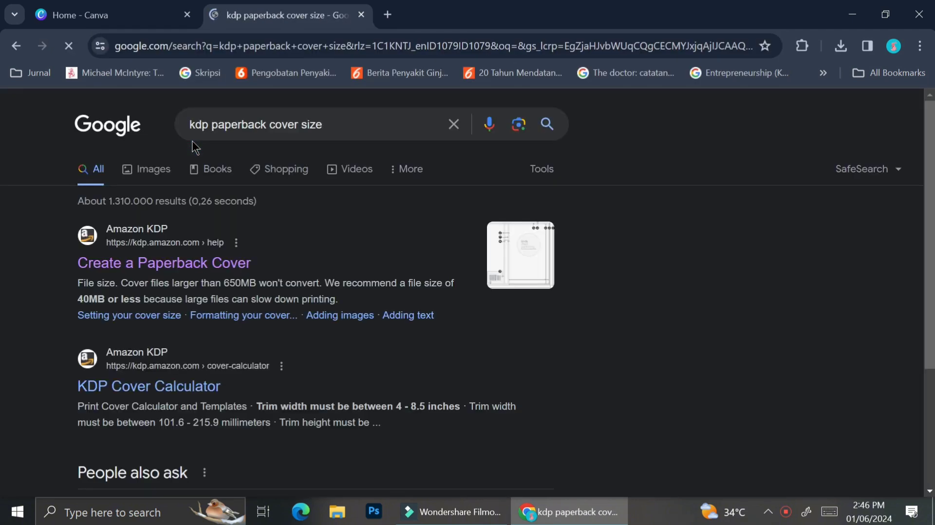
{"action": "left_click", "coordinate": [178, 257]}
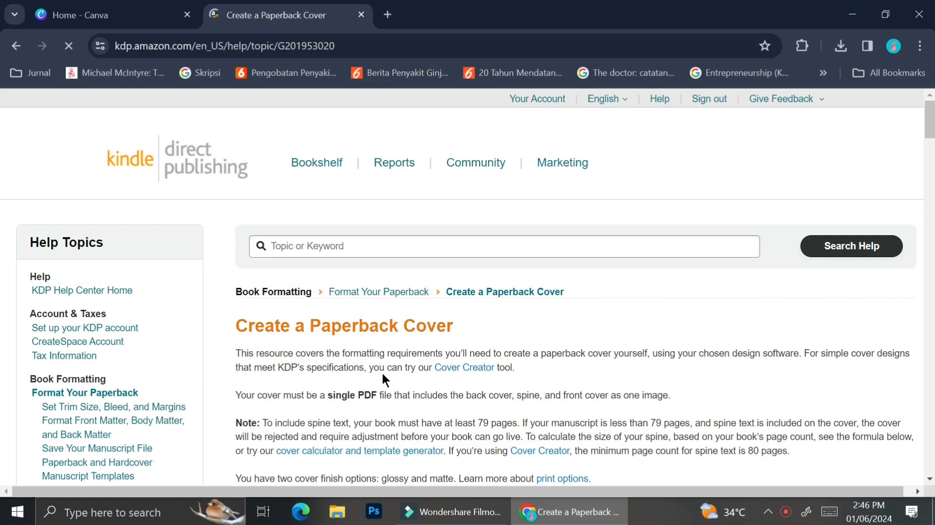
Examine the cover width and height formulas and the spine measurement per page for color paper
{"action": "scroll", "coordinate": [383, 375], "scroll_direction": "down", "scroll_amount": 10}
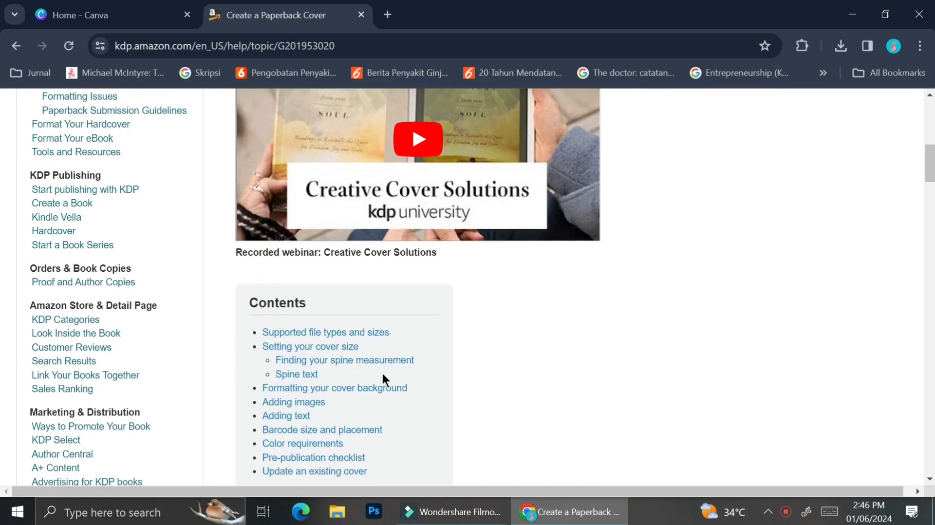
{"action": "scroll", "coordinate": [383, 375], "scroll_direction": "down", "scroll_amount": 15}
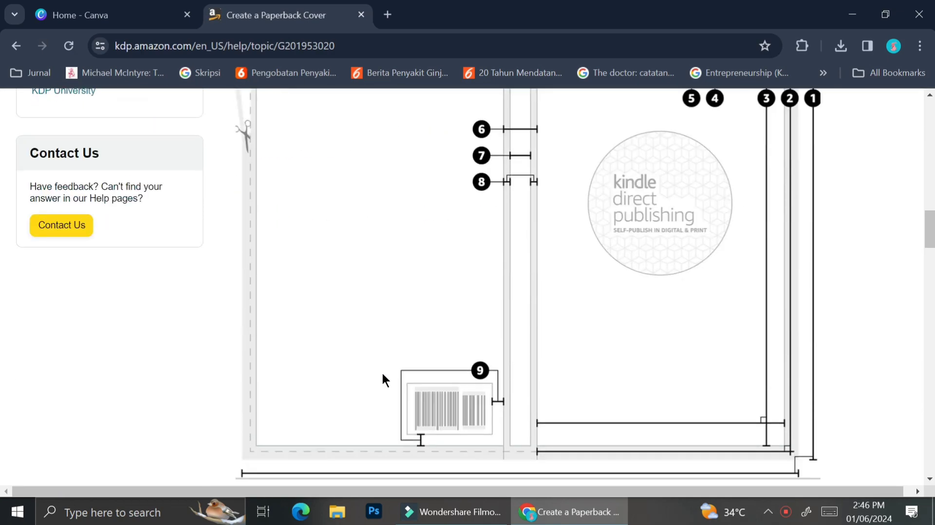
{"action": "scroll", "coordinate": [382, 375], "scroll_direction": "down", "scroll_amount": 11}
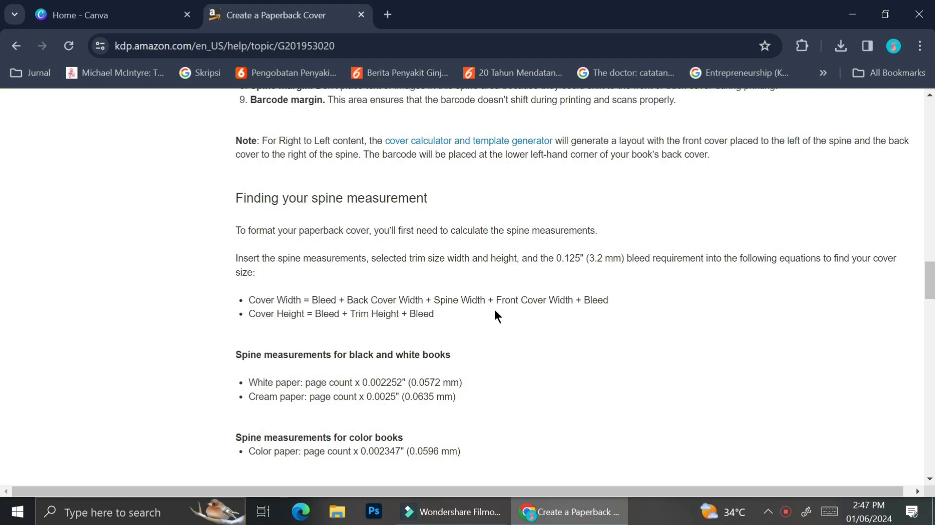
{"action": "scroll", "coordinate": [536, 300], "scroll_direction": "down", "scroll_amount": 1}
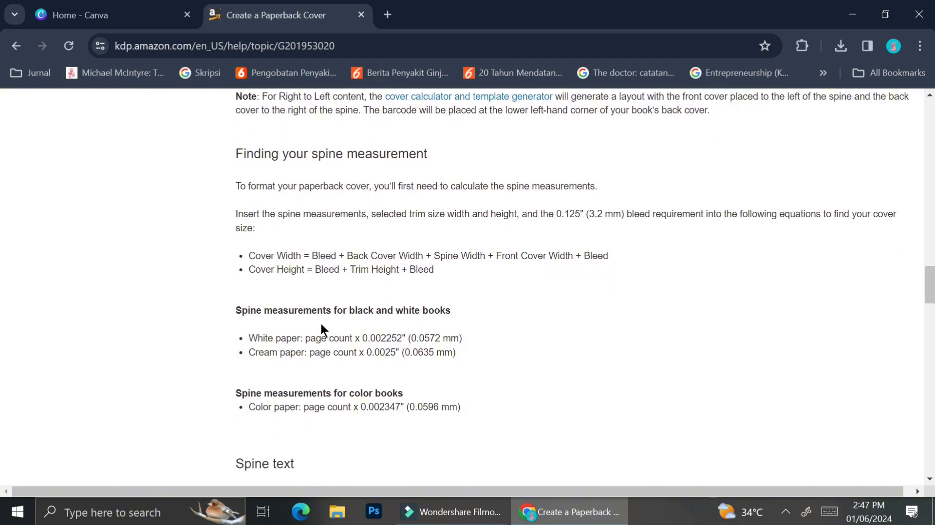
{"action": "scroll", "coordinate": [316, 409], "scroll_direction": "down", "scroll_amount": 1}
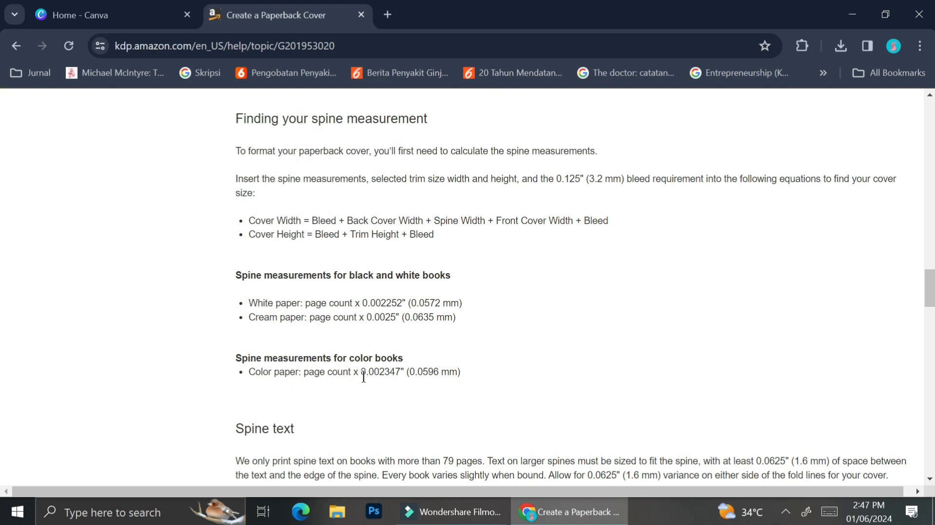
{"action": "left_click_drag", "start_coordinate": [362, 371], "coordinate": [400, 373]}
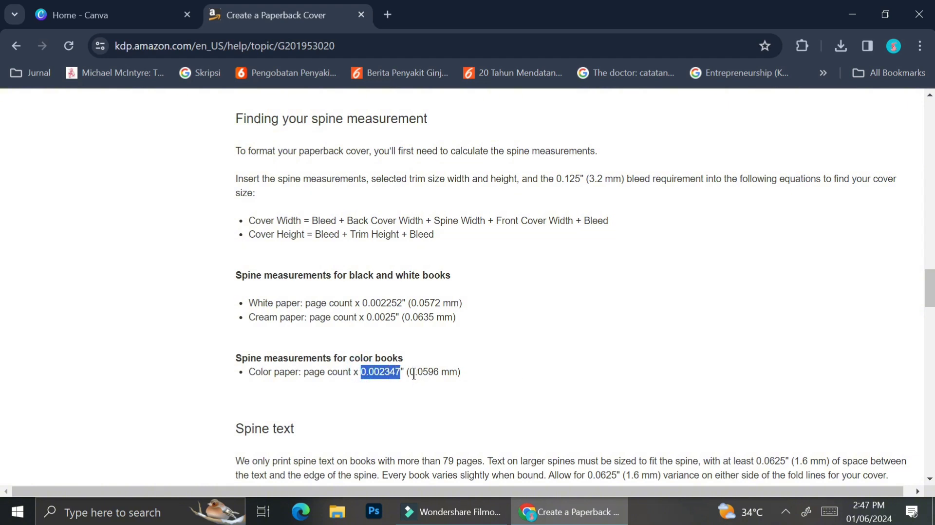
{"action": "left_click_drag", "start_coordinate": [414, 373], "coordinate": [438, 377]}
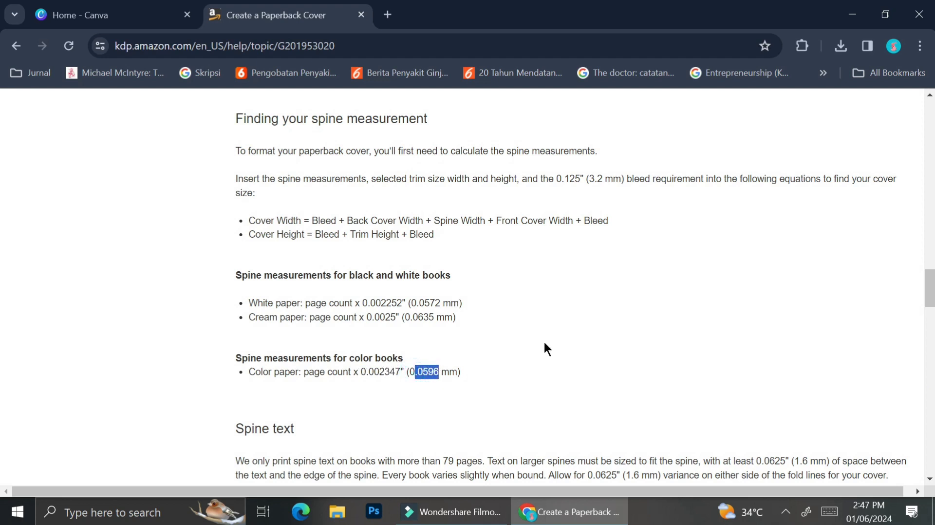
{"action": "left_click", "coordinate": [602, 330]}
Copy the color paper spine factor and calculate 0.002347*30 with Google in a new tab
{"action": "double_click", "coordinate": [398, 372]}
{"action": "key", "text": "ctrl+c"}
{"action": "key", "text": "ctrl+t"}
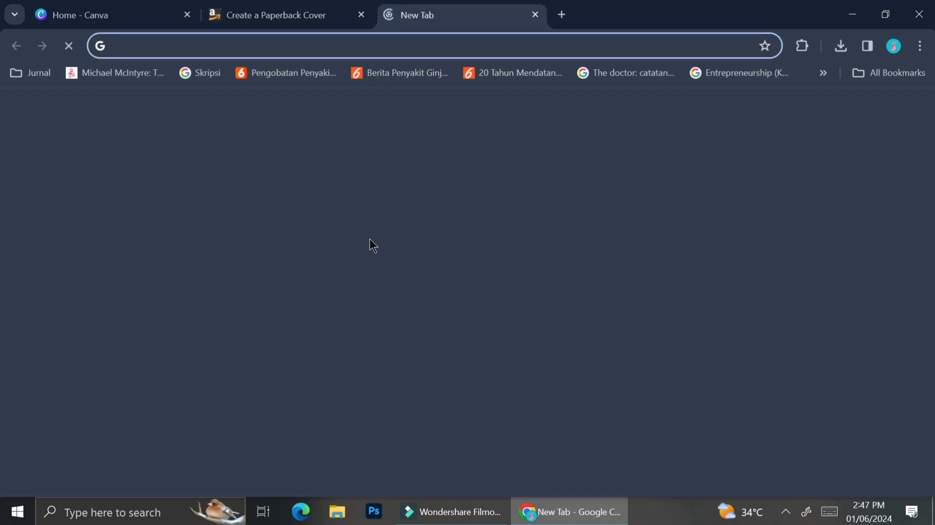
{"action": "left_click", "coordinate": [361, 327]}
{"action": "key", "text": "ctrl+v"}
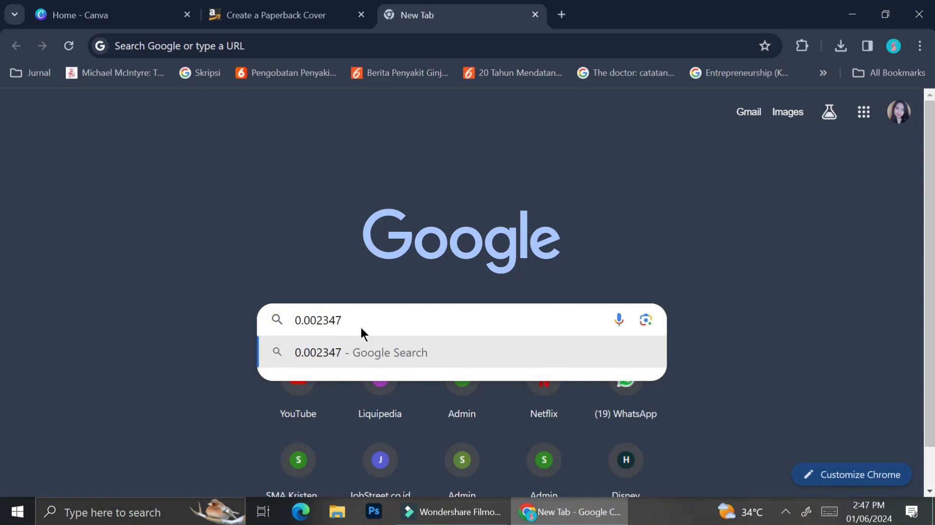
{"action": "type", "text": "*"}
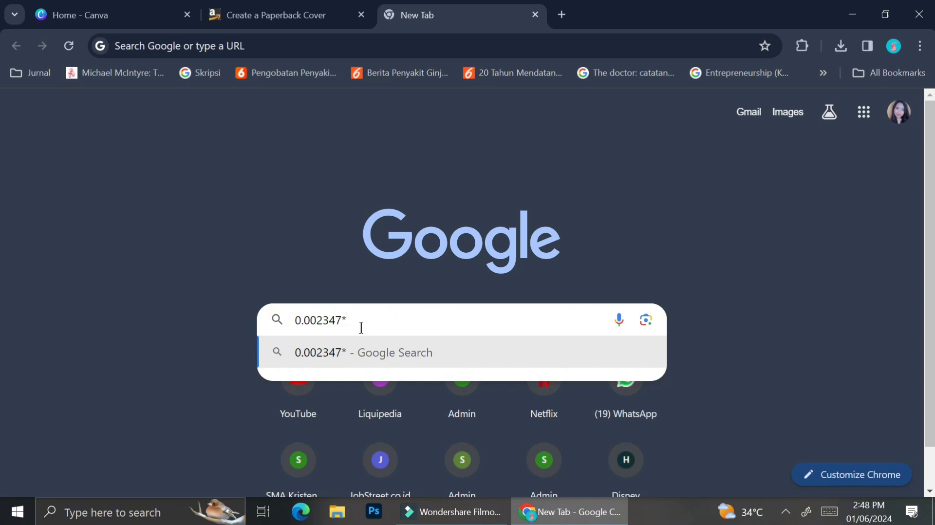
{"action": "type", "text": "30"}
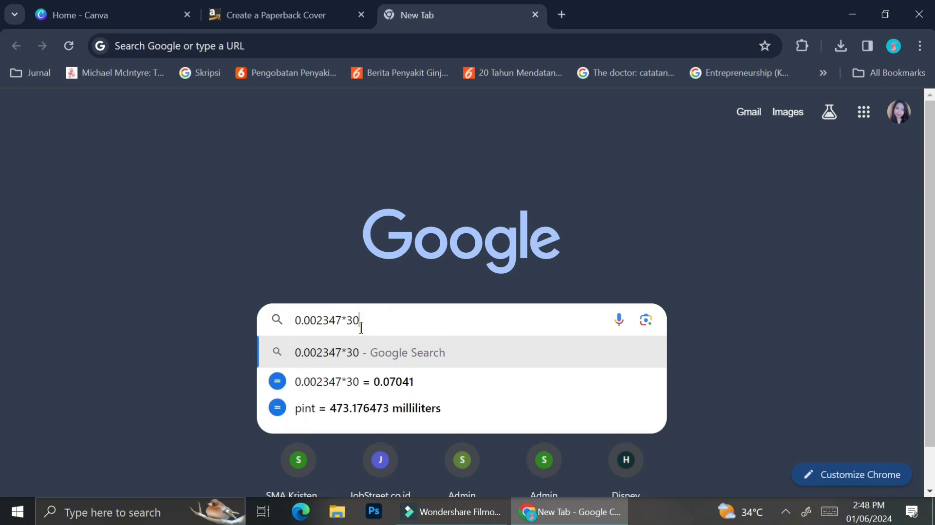
{"action": "key", "text": "Return"}
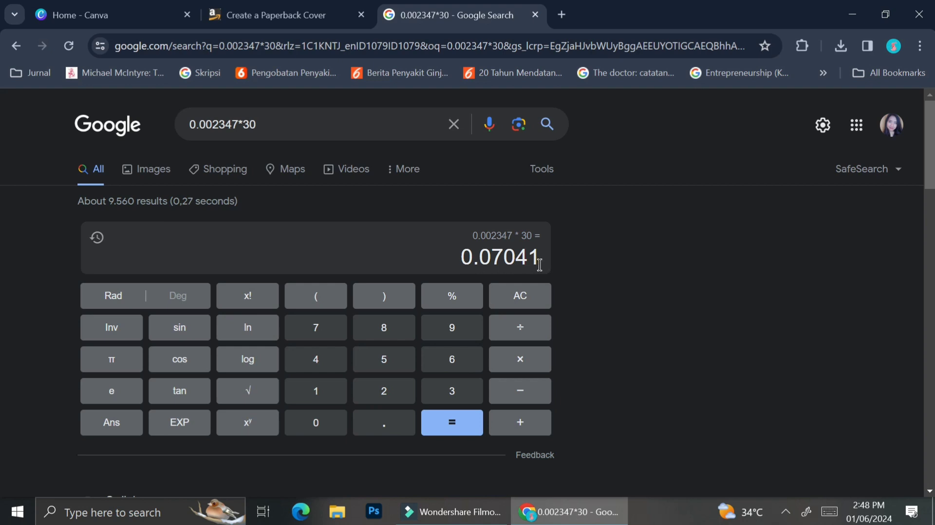
Open the existing "Lady Kitten and her friend" design from the Canva projects and check its page dimensions
{"action": "left_click", "coordinate": [125, 9]}
{"action": "left_click", "coordinate": [69, 329]}
{"action": "left_click", "coordinate": [281, 401]}
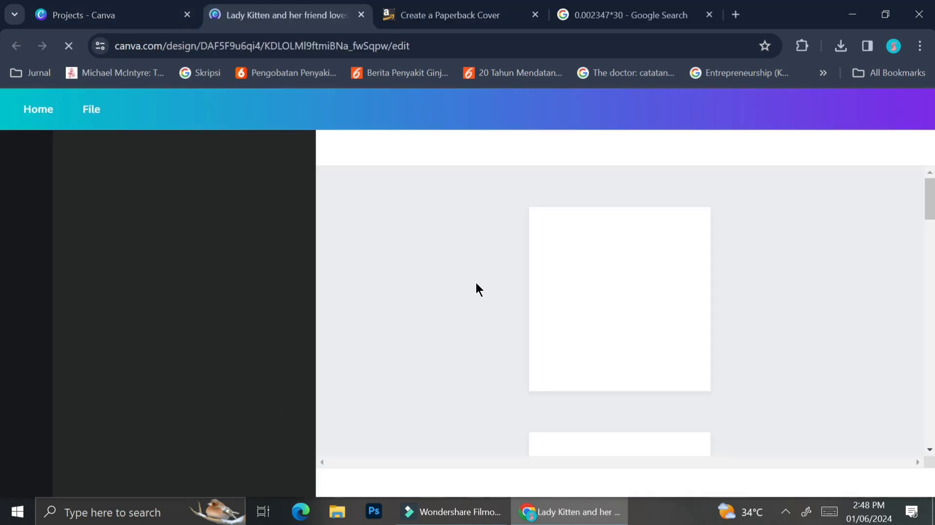
{"action": "left_click", "coordinate": [126, 110]}
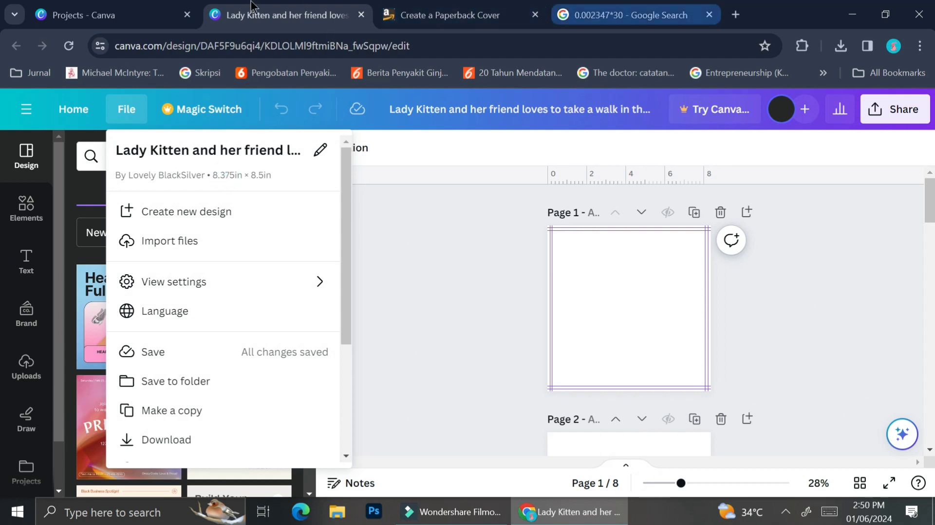
Add 8.375 twice to the calculated spine width in the Google calculator and select the total
{"action": "left_click", "coordinate": [643, 15]}
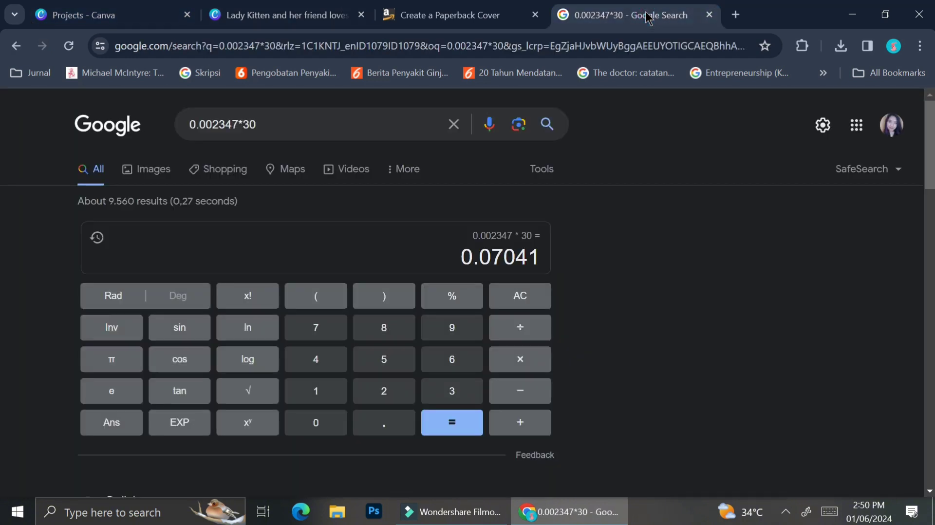
{"action": "left_click", "coordinate": [520, 422]}
{"action": "left_click", "coordinate": [383, 328]}
{"action": "left_click", "coordinate": [381, 426]}
{"action": "left_click", "coordinate": [452, 391]}
{"action": "left_click", "coordinate": [315, 327]}
{"action": "left_click", "coordinate": [383, 359]}
{"action": "left_click", "coordinate": [384, 359]}
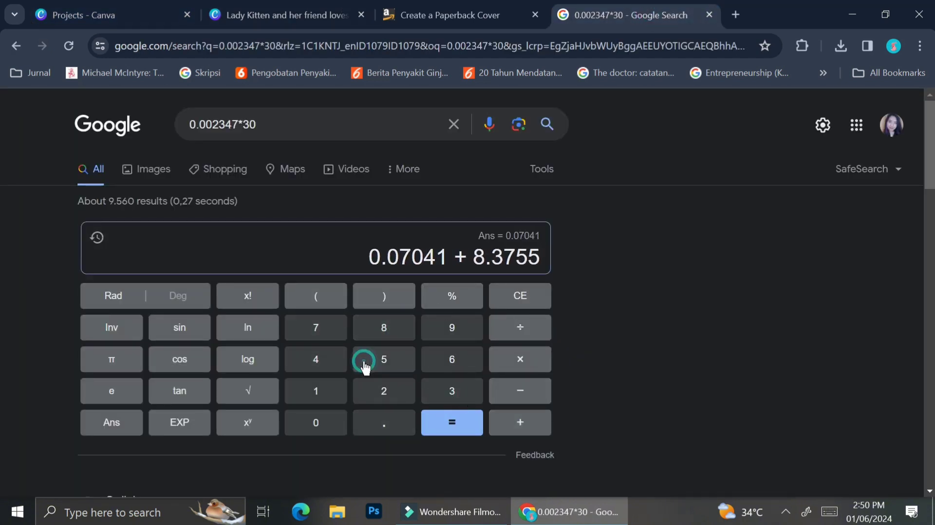
{"action": "key", "text": "BackSpace"}
{"action": "left_click", "coordinate": [504, 426]}
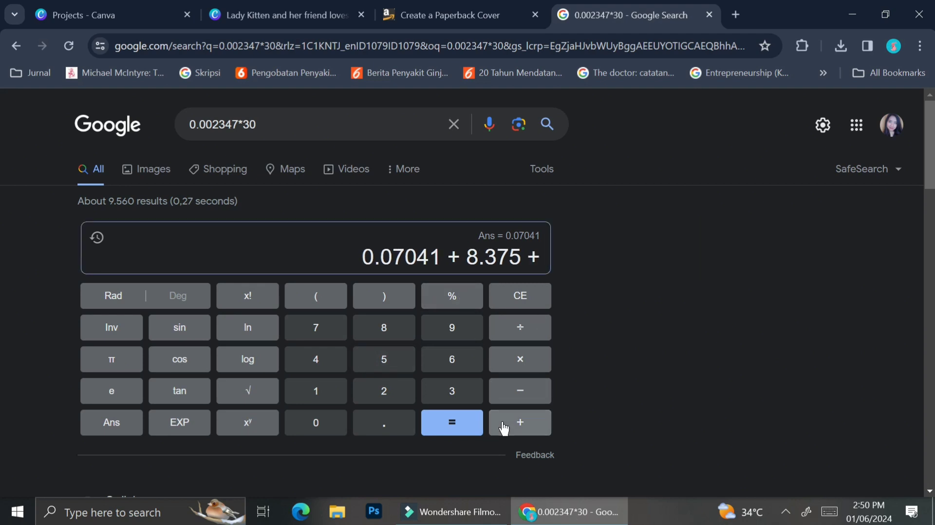
{"action": "type", "text": "8.375"}
{"action": "key", "text": "Return"}
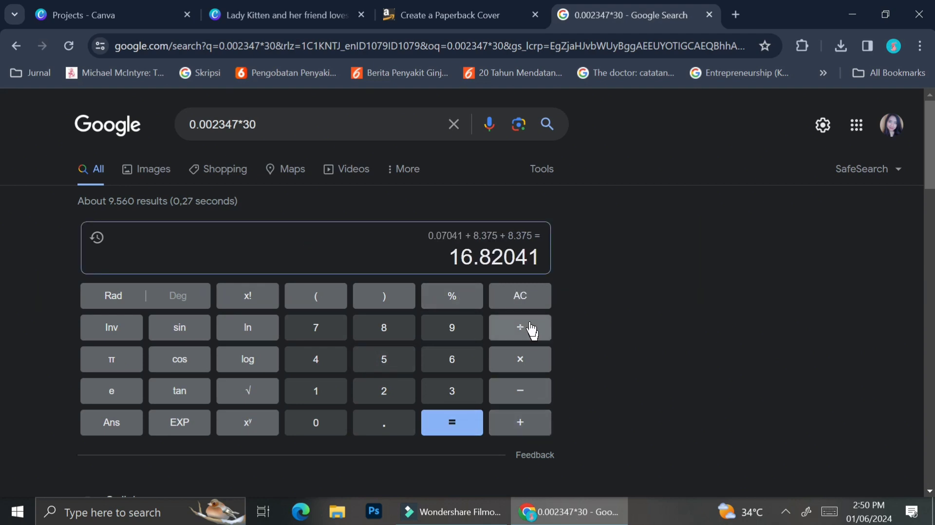
{"action": "left_click_drag", "start_coordinate": [539, 256], "coordinate": [449, 267]}
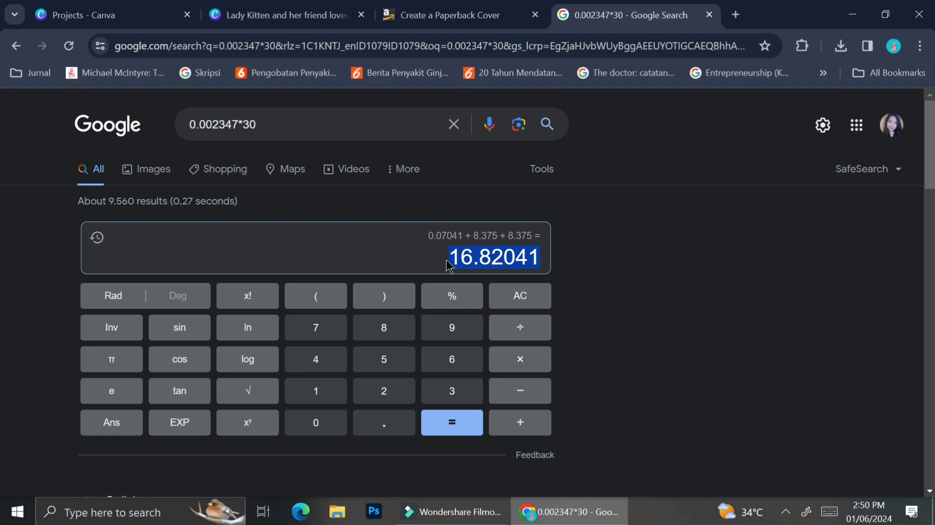
Return to the Canva home page and start a new design with a custom size
{"action": "left_click", "coordinate": [317, 7]}
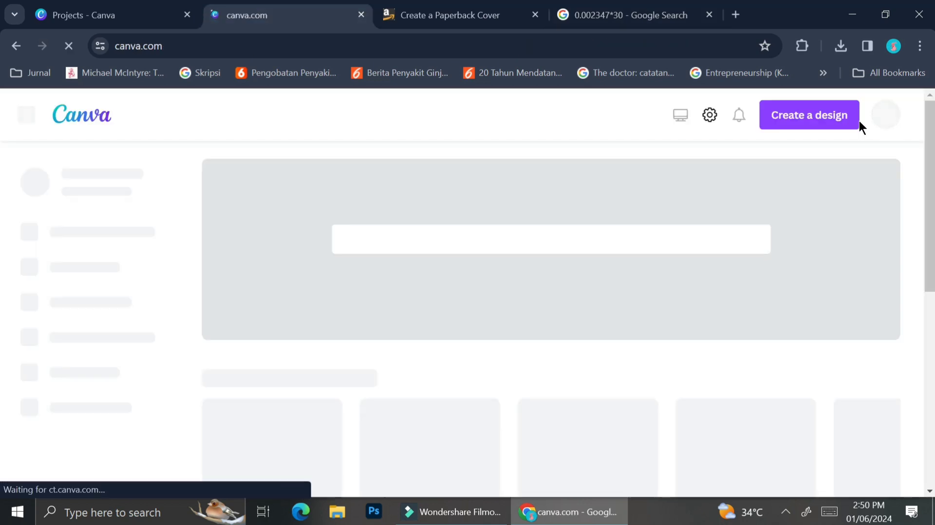
{"action": "left_click", "coordinate": [831, 117]}
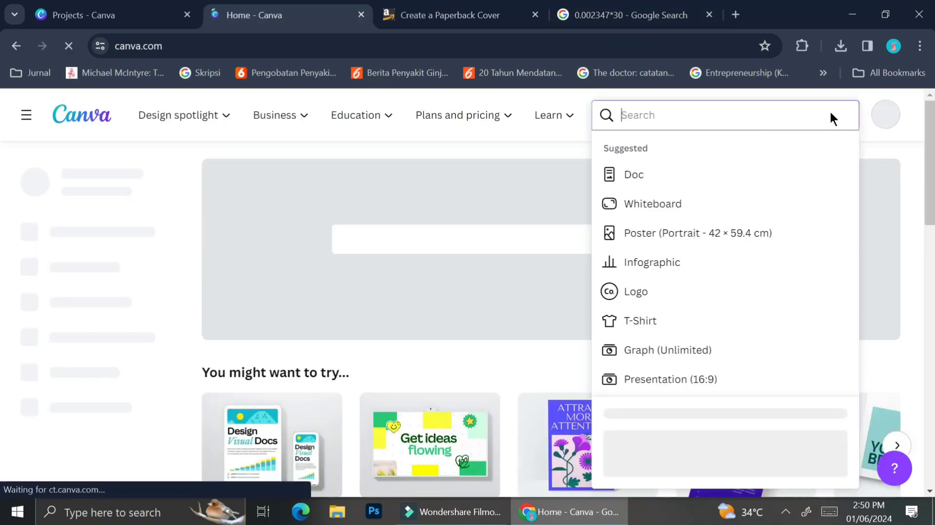
{"action": "scroll", "coordinate": [671, 346], "scroll_direction": "down", "scroll_amount": 3}
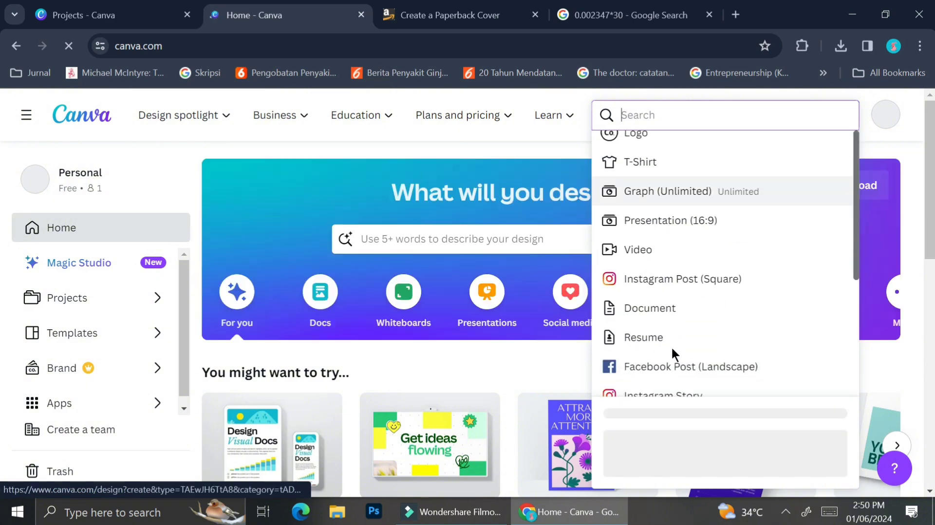
{"action": "left_click", "coordinate": [636, 444]}
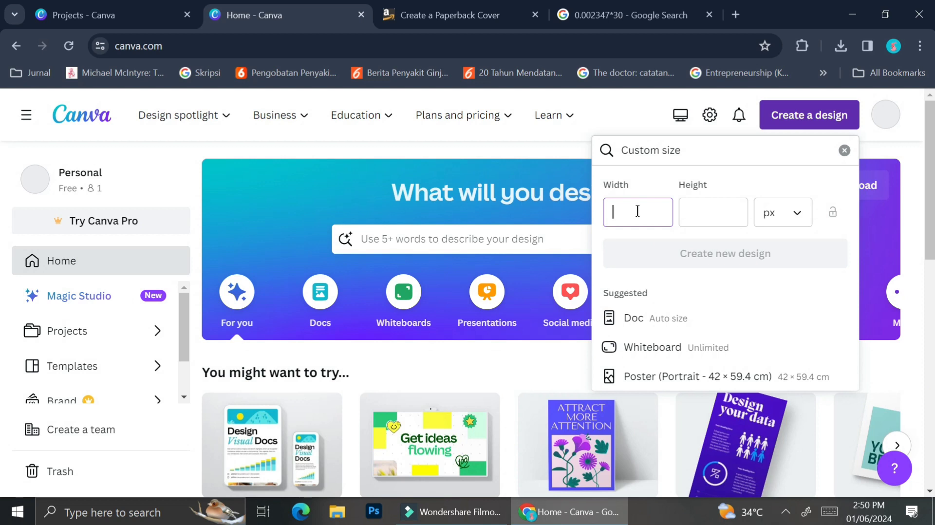
Set the custom size unit to inches and the width to 16.82
{"action": "type", "text": "16.82"}
{"action": "key", "text": "BackSpace"}
{"action": "key", "text": "BackSpace"}
{"action": "key", "text": "BackSpace"}
{"action": "key", "text": "BackSpace"}
{"action": "key", "text": "BackSpace"}
{"action": "left_click", "coordinate": [799, 227]}
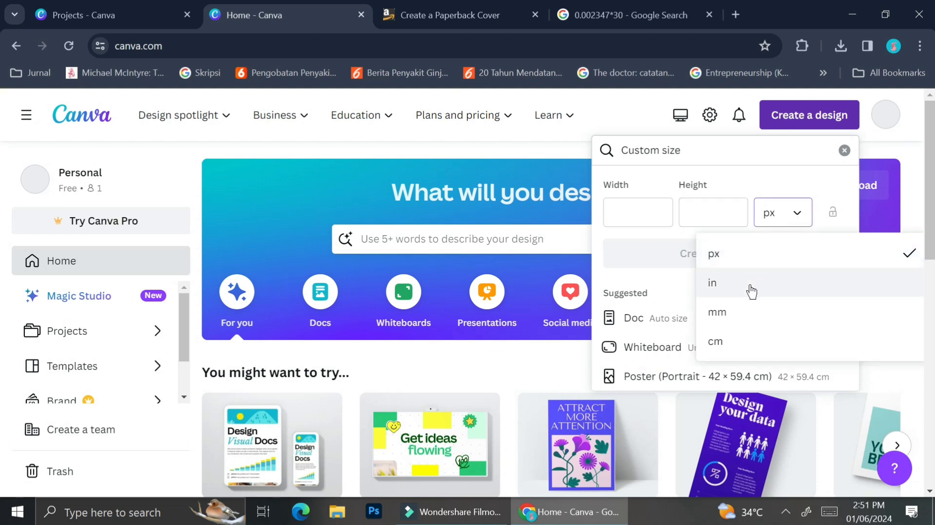
{"action": "left_click", "coordinate": [751, 291]}
{"action": "left_click", "coordinate": [638, 209]}
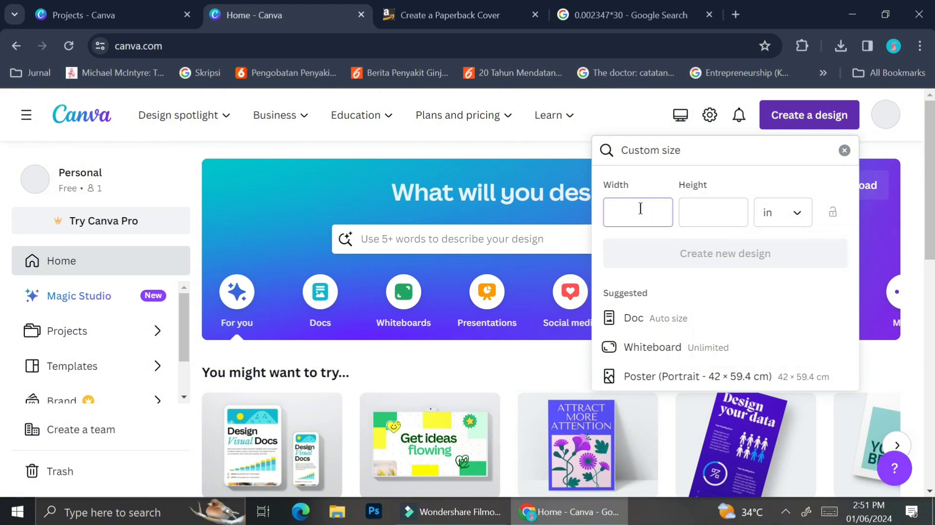
{"action": "type", "text": "16.82"}
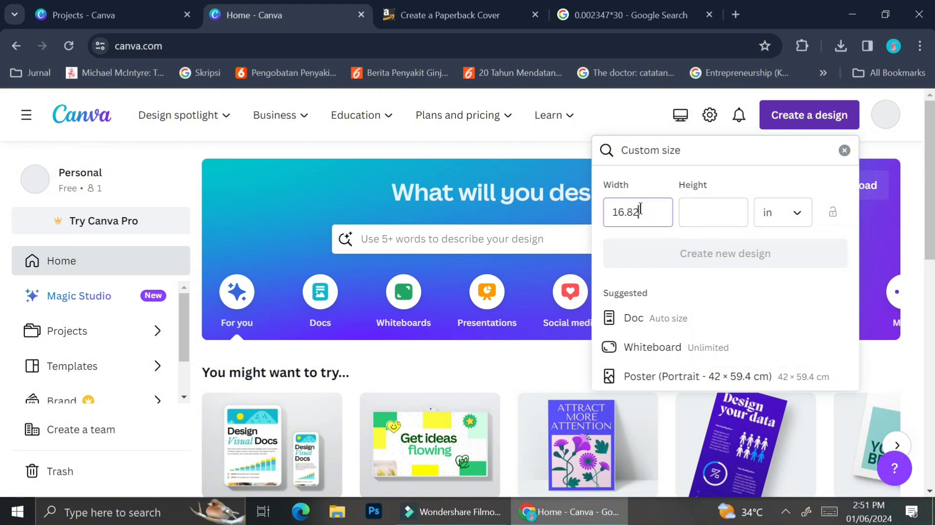
Set the height to 8.4 in and create the new blank design
{"action": "left_click", "coordinate": [566, 7]}
{"action": "left_click", "coordinate": [715, 209]}
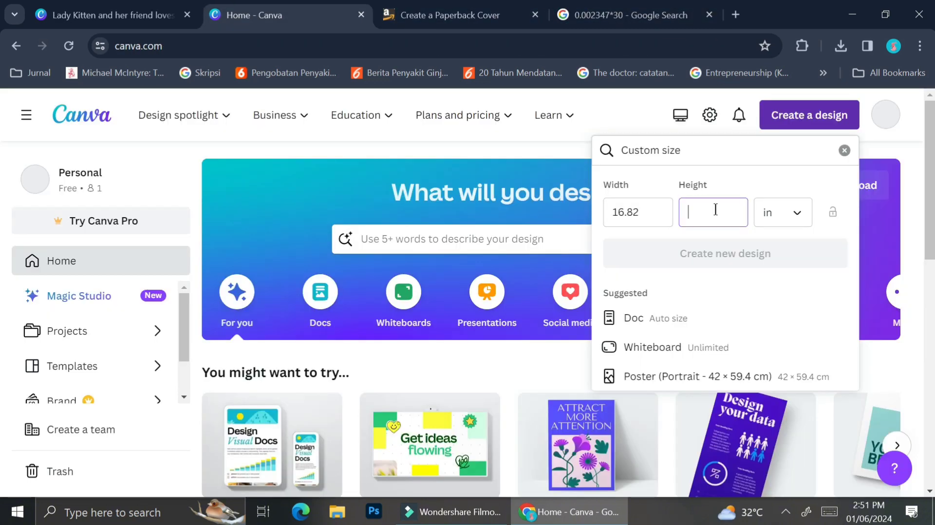
{"action": "type", "text": "8.4"}
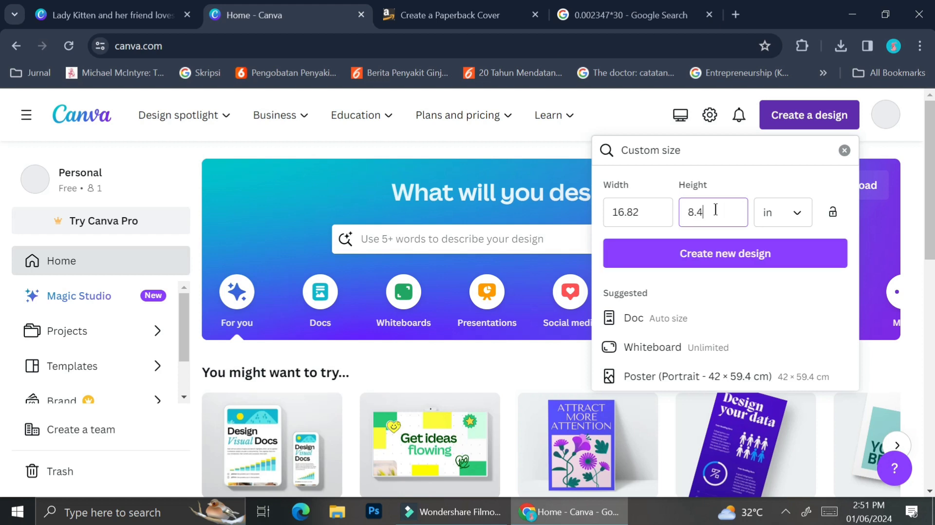
{"action": "left_click", "coordinate": [707, 254]}
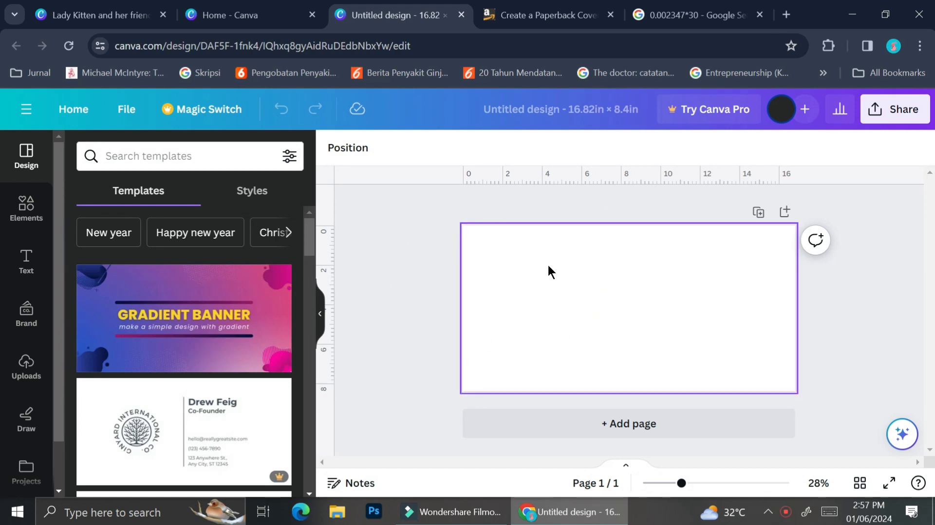
Add two vertical guides about 0.12 and 0.25 in from the cover's left edge, plus horizontal guides near its top edge
{"action": "scroll", "coordinate": [548, 265], "scroll_direction": "up", "scroll_amount": 4, "text": "ctrl"}
{"action": "scroll", "coordinate": [548, 266], "scroll_direction": "up", "scroll_amount": 2, "text": "ctrl"}
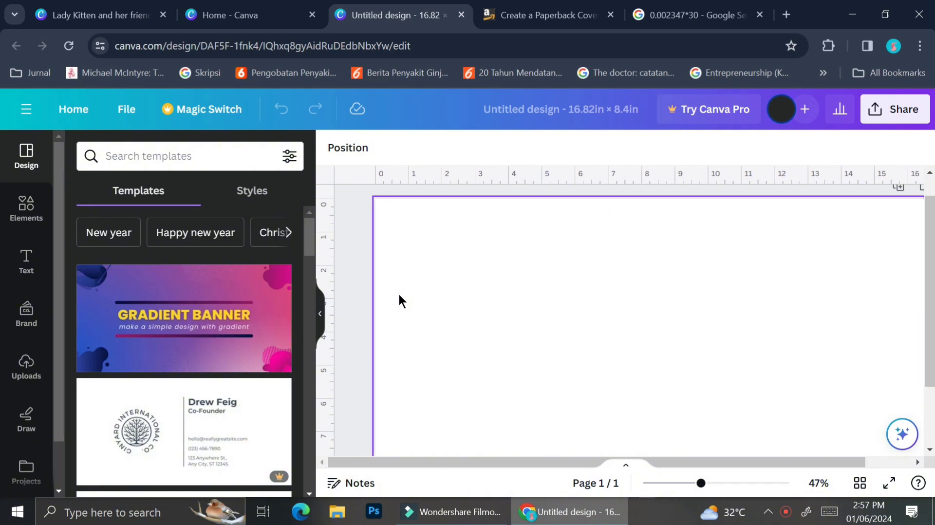
{"action": "left_click", "coordinate": [318, 322]}
{"action": "scroll", "coordinate": [285, 329], "scroll_direction": "up", "scroll_amount": 3, "text": "ctrl"}
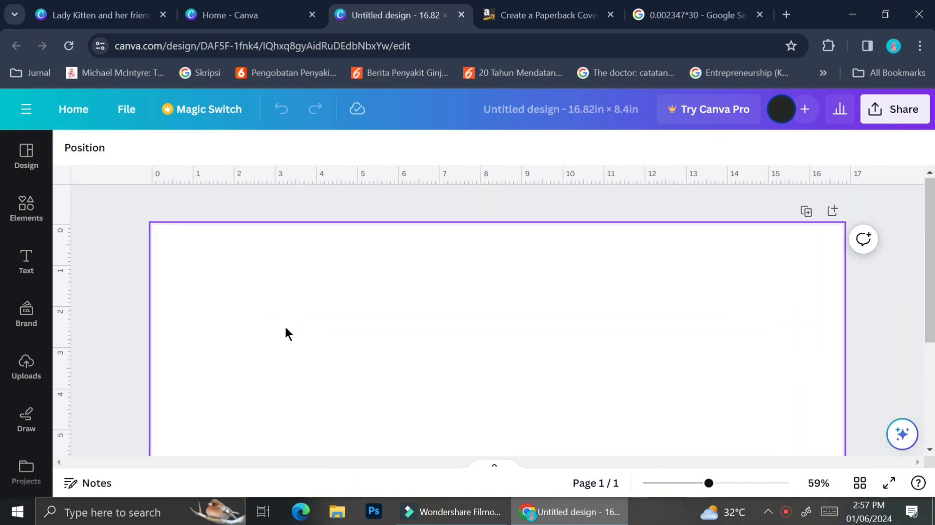
{"action": "scroll", "coordinate": [58, 295], "scroll_direction": "up", "scroll_amount": 2, "text": "ctrl"}
{"action": "left_click_drag", "start_coordinate": [59, 294], "coordinate": [118, 292]}
{"action": "scroll", "coordinate": [118, 291], "scroll_direction": "up", "scroll_amount": 3, "text": "ctrl"}
{"action": "left_click_drag", "start_coordinate": [66, 244], "coordinate": [130, 238]}
{"action": "scroll", "coordinate": [171, 229], "scroll_direction": "up", "scroll_amount": 2}
{"action": "left_click_drag", "start_coordinate": [171, 179], "coordinate": [171, 244]}
{"action": "scroll", "coordinate": [206, 336], "scroll_direction": "down", "scroll_amount": 4}
Add two vertical guides near the cover's right edge, about 0.12 and 0.25 in inside it
{"action": "scroll", "coordinate": [206, 338], "scroll_direction": "down", "scroll_amount": 5, "text": "ctrl"}
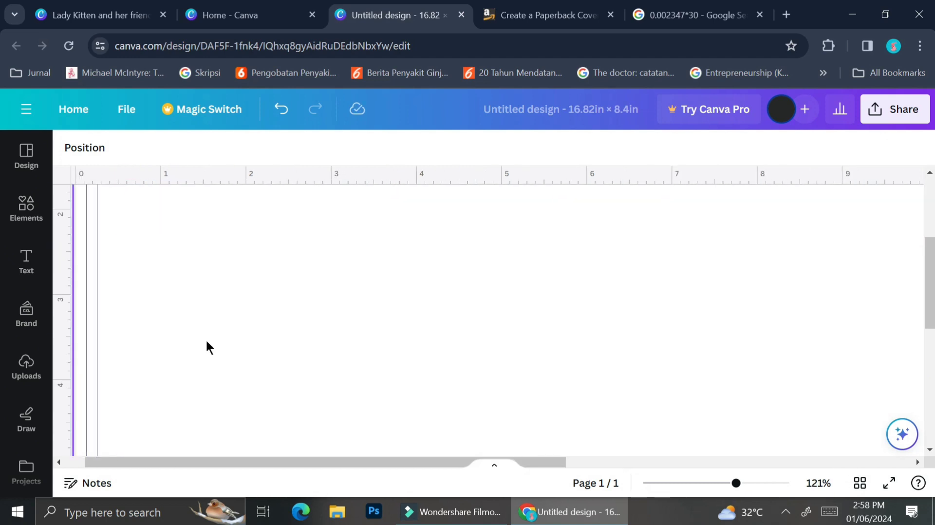
{"action": "left_click_drag", "start_coordinate": [61, 319], "coordinate": [826, 255]}
{"action": "scroll", "coordinate": [804, 266], "scroll_direction": "down", "scroll_amount": 1}
{"action": "scroll", "coordinate": [826, 257], "scroll_direction": "up", "scroll_amount": 2}
{"action": "left_click_drag", "start_coordinate": [872, 276], "coordinate": [877, 273]}
{"action": "scroll", "coordinate": [750, 315], "scroll_direction": "down", "scroll_amount": 3}
Add two horizontal guides near the cover's bottom edge and fine-tune their distance from the edge
{"action": "left_click_drag", "start_coordinate": [641, 176], "coordinate": [636, 397]}
{"action": "scroll", "coordinate": [628, 380], "scroll_direction": "up", "scroll_amount": 2}
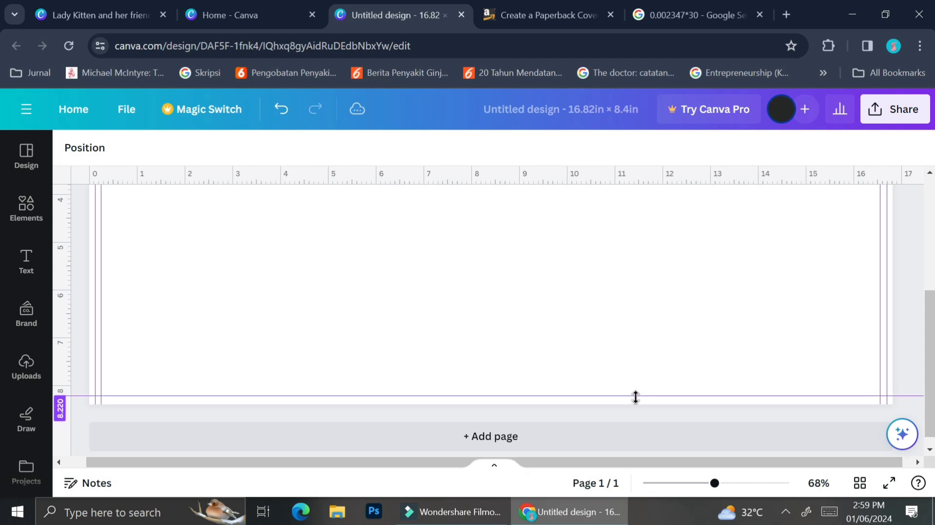
{"action": "scroll", "coordinate": [635, 389], "scroll_direction": "up", "scroll_amount": 5}
{"action": "left_click_drag", "start_coordinate": [593, 188], "coordinate": [610, 438]}
{"action": "scroll", "coordinate": [608, 437], "scroll_direction": "up", "scroll_amount": 2}
{"action": "scroll", "coordinate": [538, 423], "scroll_direction": "down", "scroll_amount": 1}
{"action": "scroll", "coordinate": [538, 424], "scroll_direction": "left", "scroll_amount": 6}
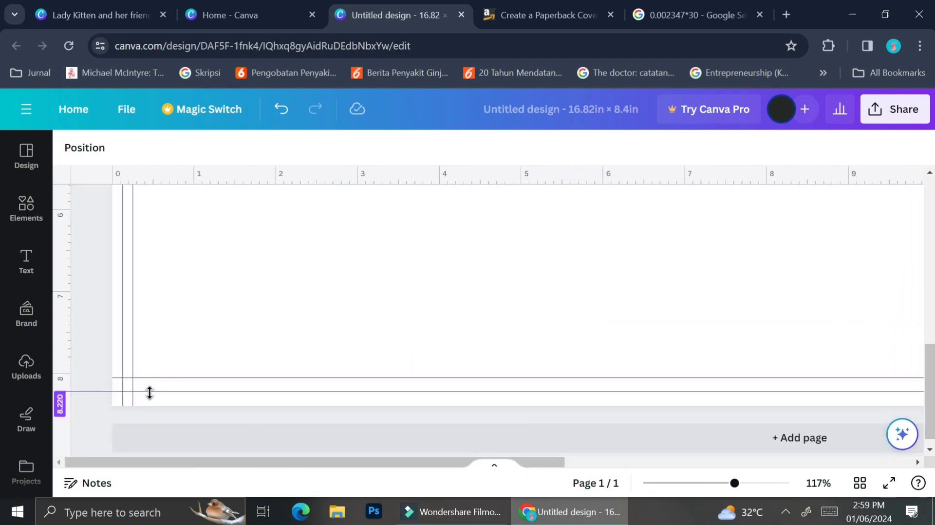
{"action": "left_click_drag", "start_coordinate": [148, 392], "coordinate": [164, 387]}
{"action": "scroll", "coordinate": [302, 269], "scroll_direction": "down", "scroll_amount": 5}
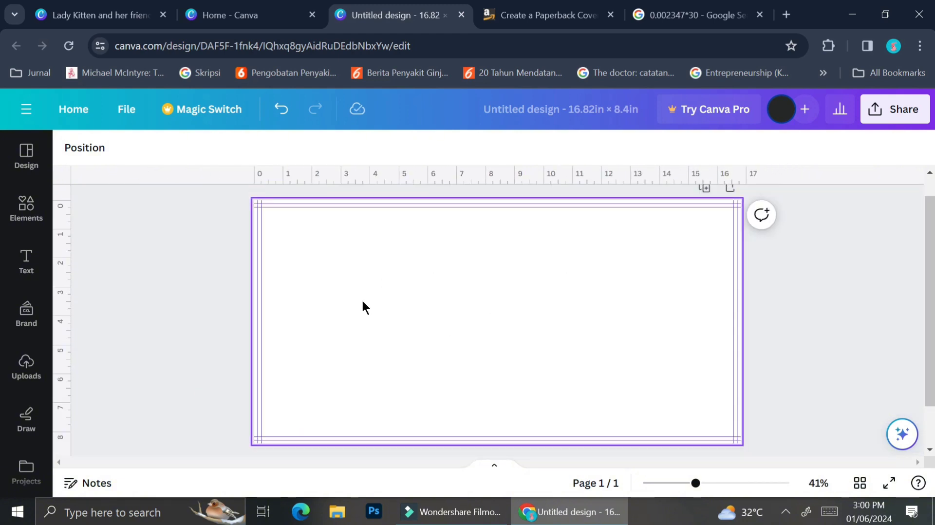
Place a vertical guide at about 8.37 in on the cover to mark the left side of the spine
{"action": "left_click", "coordinate": [97, 15]}
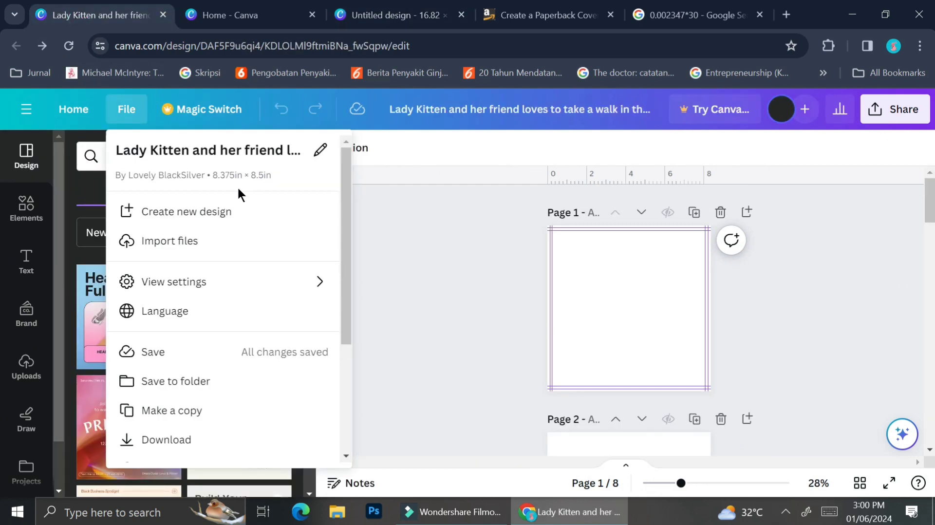
{"action": "left_click", "coordinate": [398, 6]}
{"action": "scroll", "coordinate": [402, 255], "scroll_direction": "up", "scroll_amount": 4}
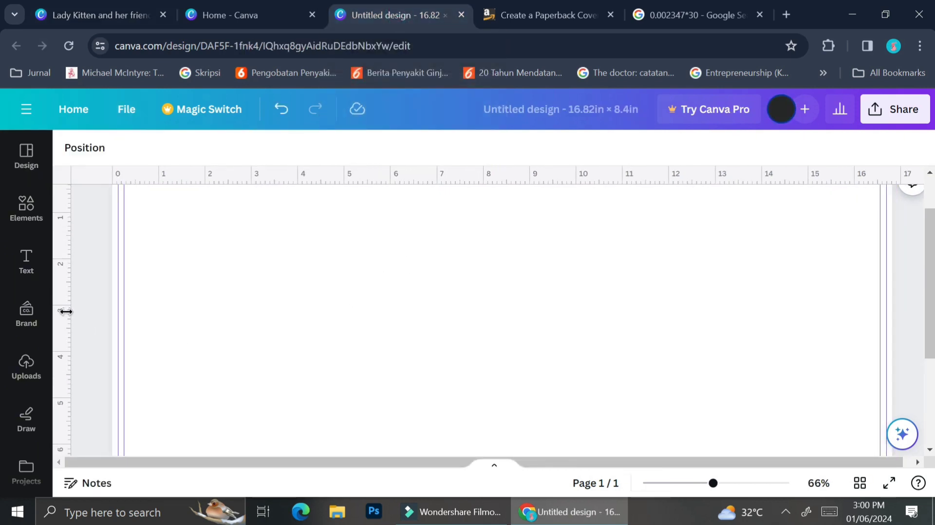
{"action": "left_click_drag", "start_coordinate": [66, 312], "coordinate": [513, 273]}
{"action": "scroll", "coordinate": [519, 271], "scroll_direction": "up", "scroll_amount": 5}
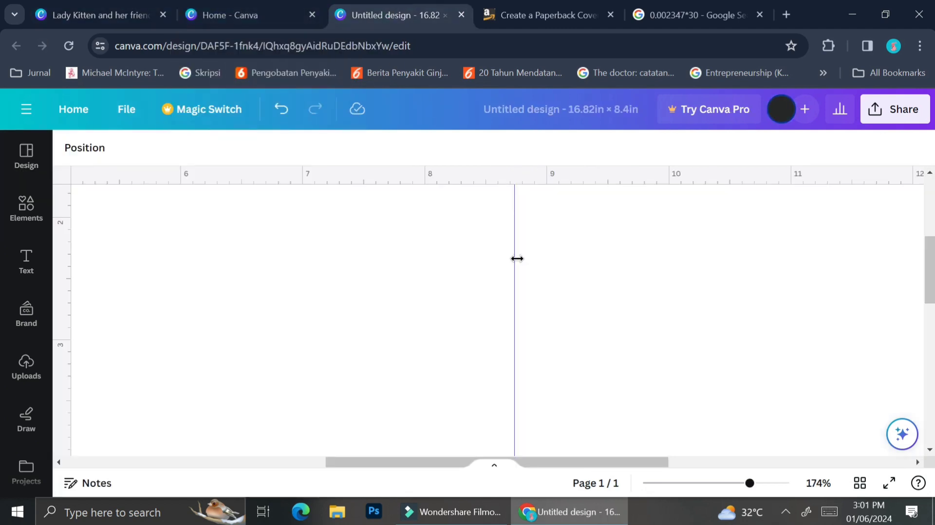
{"action": "left_click_drag", "start_coordinate": [517, 259], "coordinate": [469, 261]}
{"action": "scroll", "coordinate": [472, 259], "scroll_direction": "up", "scroll_amount": 3}
{"action": "scroll", "coordinate": [469, 261], "scroll_direction": "down", "scroll_amount": 9}
Recalculate 0.002347*30 in the Google calculator and add 8.375 to the result
{"action": "left_click", "coordinate": [696, 15]}
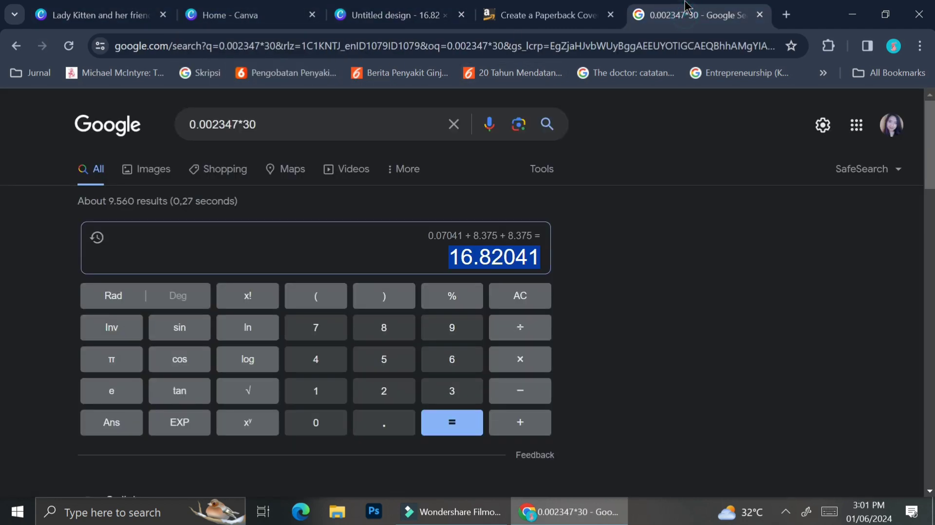
{"action": "left_click", "coordinate": [275, 123]}
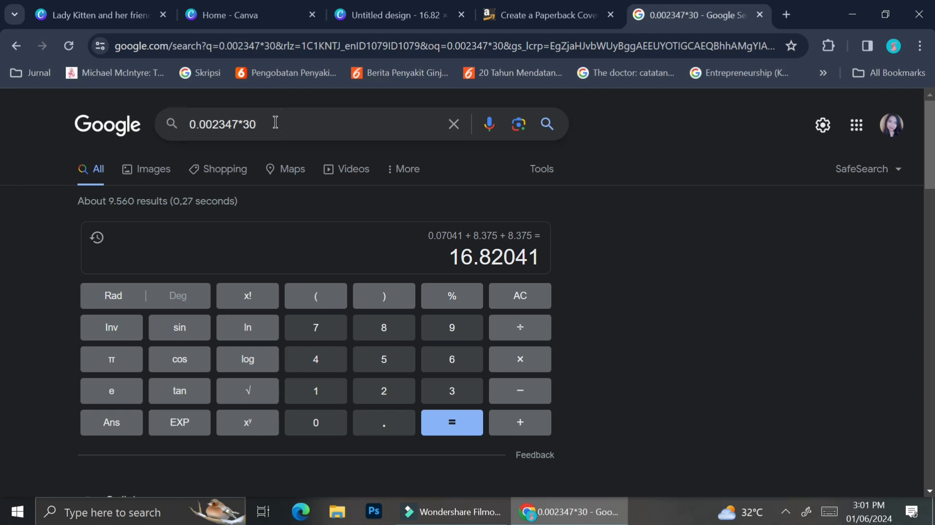
{"action": "key", "text": "Return"}
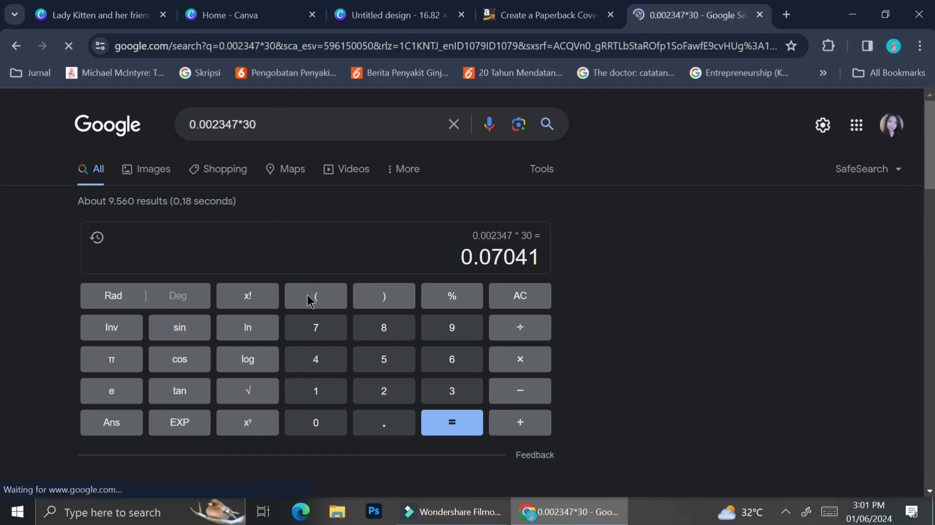
{"action": "left_click", "coordinate": [544, 433]}
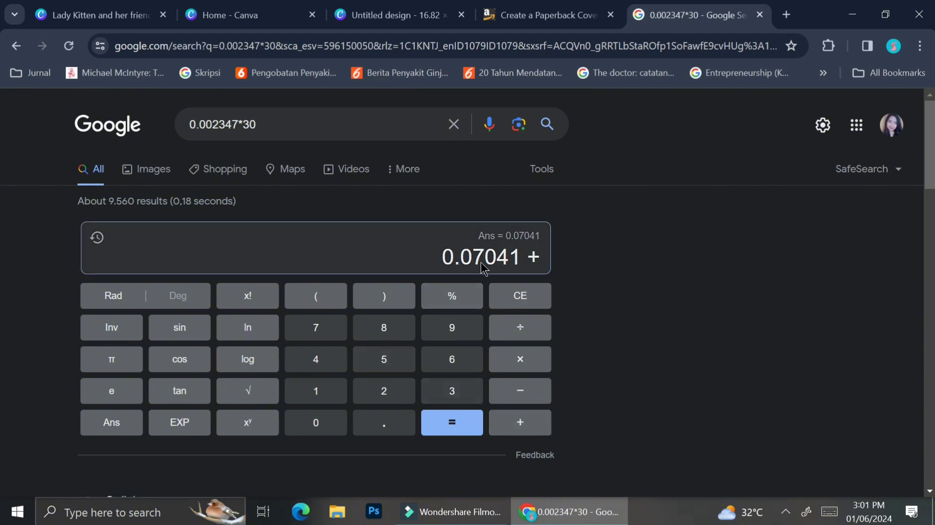
{"action": "left_click", "coordinate": [366, 323]}
{"action": "left_click", "coordinate": [373, 428]}
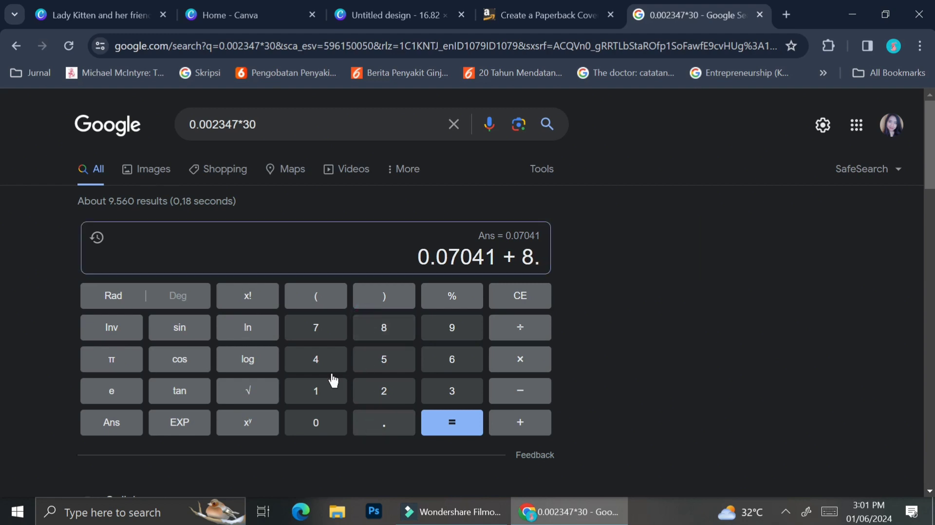
{"action": "left_click", "coordinate": [434, 400]}
{"action": "left_click", "coordinate": [324, 327]}
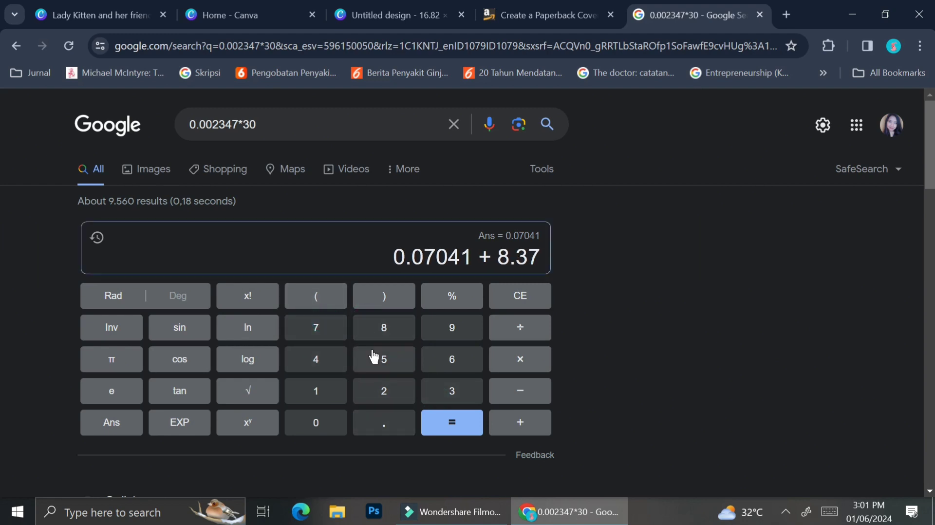
{"action": "left_click", "coordinate": [375, 355]}
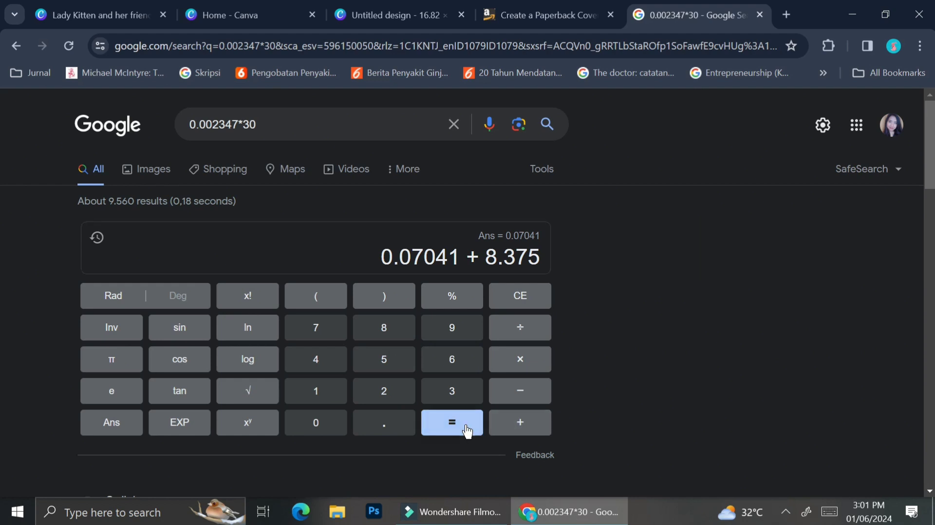
{"action": "left_click", "coordinate": [467, 431]}
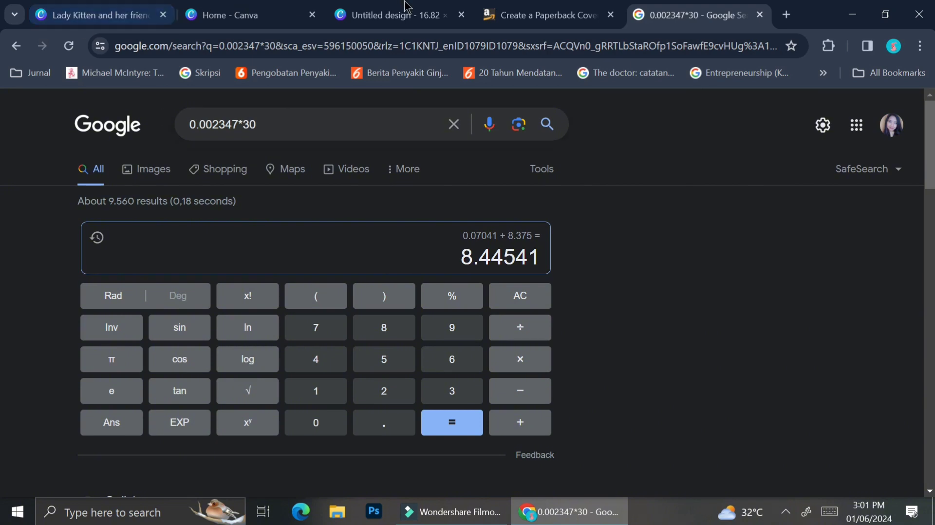
Return to the Canva cover design and place a second vertical guide at 8.445 in for the spine's right side
{"action": "left_click", "coordinate": [403, 15]}
{"action": "left_click_drag", "start_coordinate": [63, 308], "coordinate": [446, 289]}
{"action": "scroll", "coordinate": [460, 308], "scroll_direction": "up", "scroll_amount": 4}
{"action": "scroll", "coordinate": [486, 281], "scroll_direction": "down", "scroll_amount": 8}
{"action": "scroll", "coordinate": [486, 281], "scroll_direction": "up", "scroll_amount": 1}
{"action": "scroll", "coordinate": [779, 294], "scroll_direction": "down", "scroll_amount": 1}
{"action": "scroll", "coordinate": [665, 319], "scroll_direction": "up", "scroll_amount": 1}
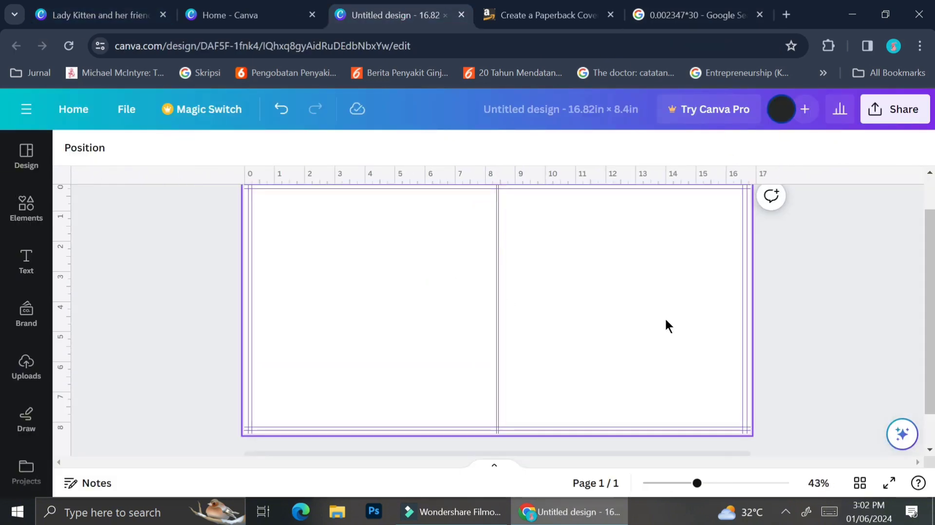
{"action": "scroll", "coordinate": [665, 319], "scroll_direction": "down", "scroll_amount": 2}
{"action": "right_click", "coordinate": [665, 319]}
{"action": "left_click", "coordinate": [768, 270]}
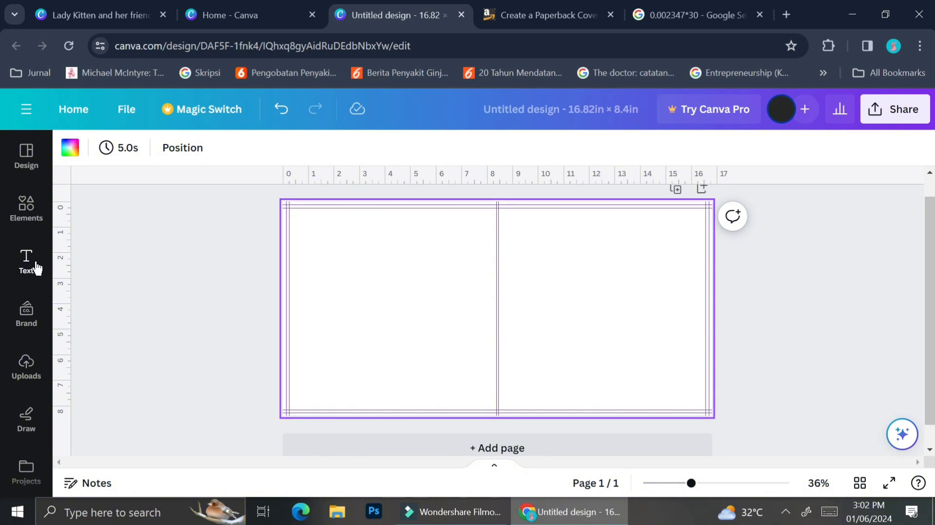
Place the uploaded cat illustration on the front cover, enlarge it to span from spine to outer edge, and align it with the page top
{"action": "left_click", "coordinate": [27, 372]}
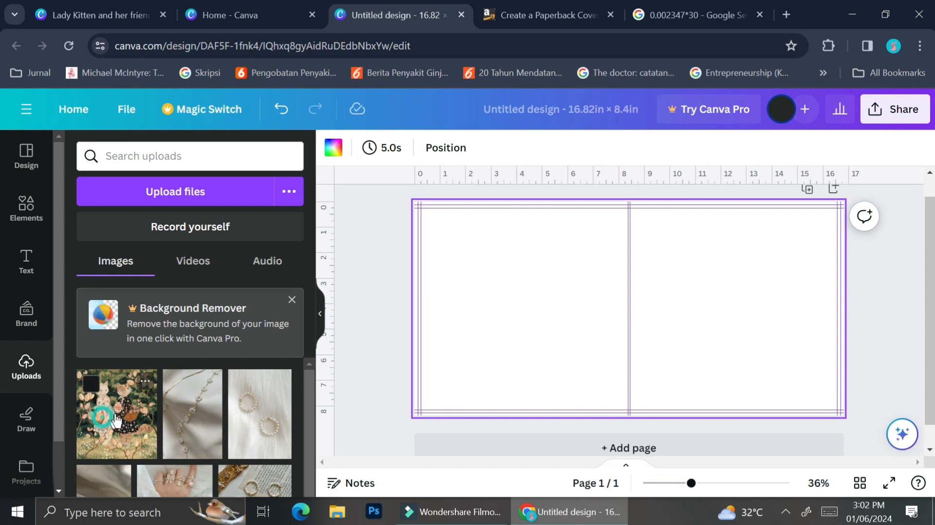
{"action": "left_click_drag", "start_coordinate": [104, 424], "coordinate": [777, 279]}
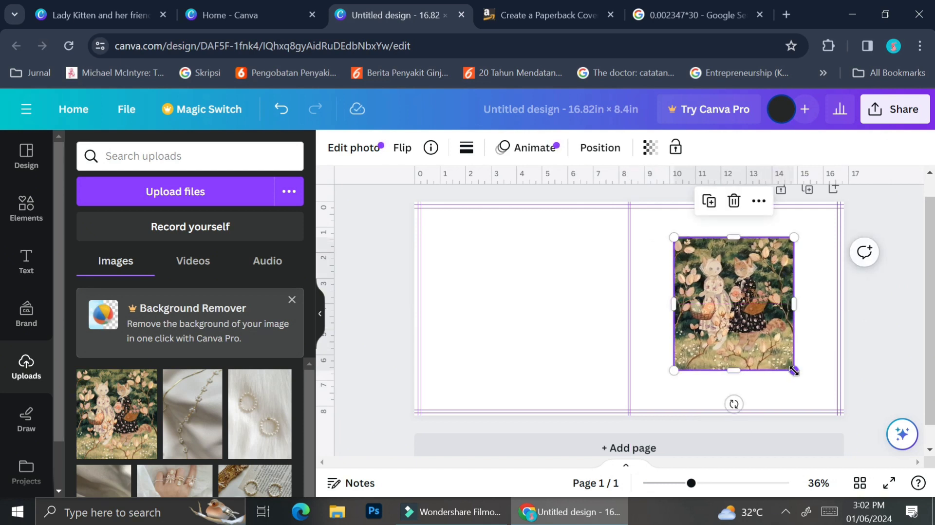
{"action": "left_click_drag", "start_coordinate": [794, 371], "coordinate": [861, 410]}
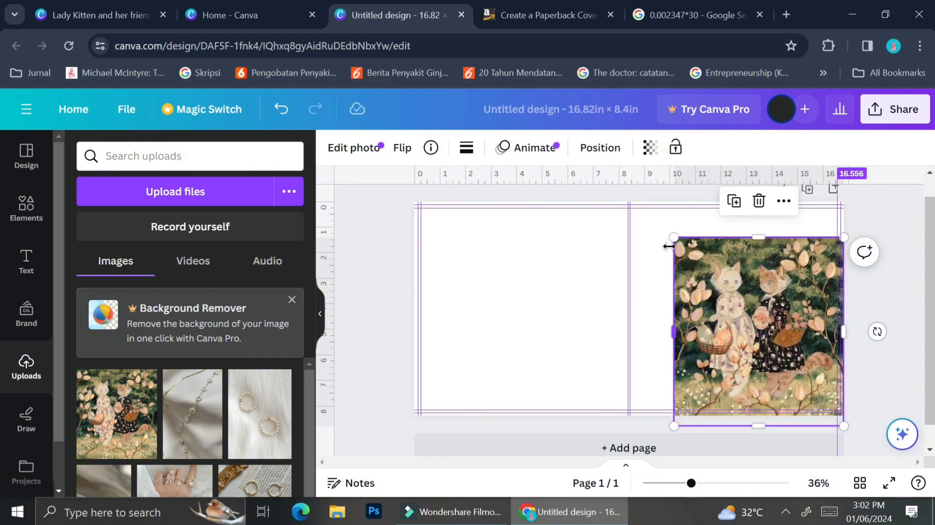
{"action": "left_click_drag", "start_coordinate": [673, 239], "coordinate": [620, 201]}
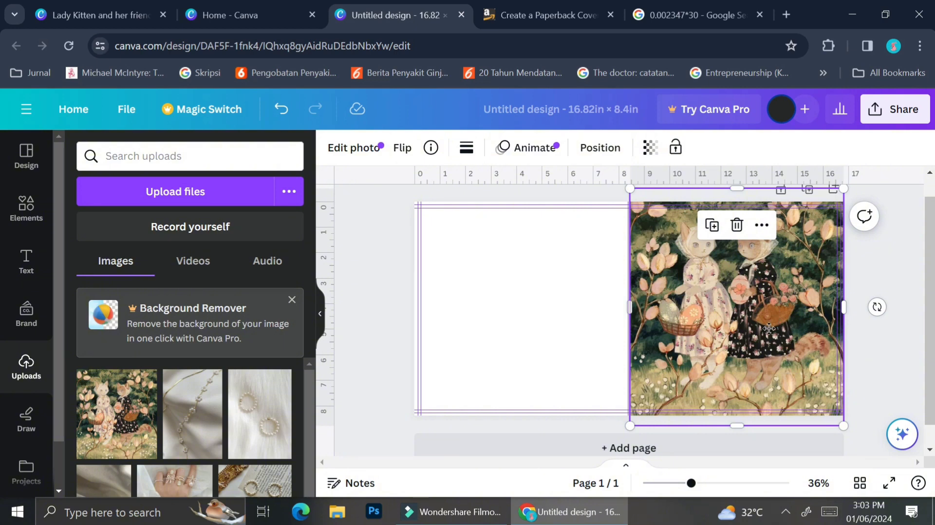
{"action": "left_click_drag", "start_coordinate": [770, 327], "coordinate": [771, 309]}
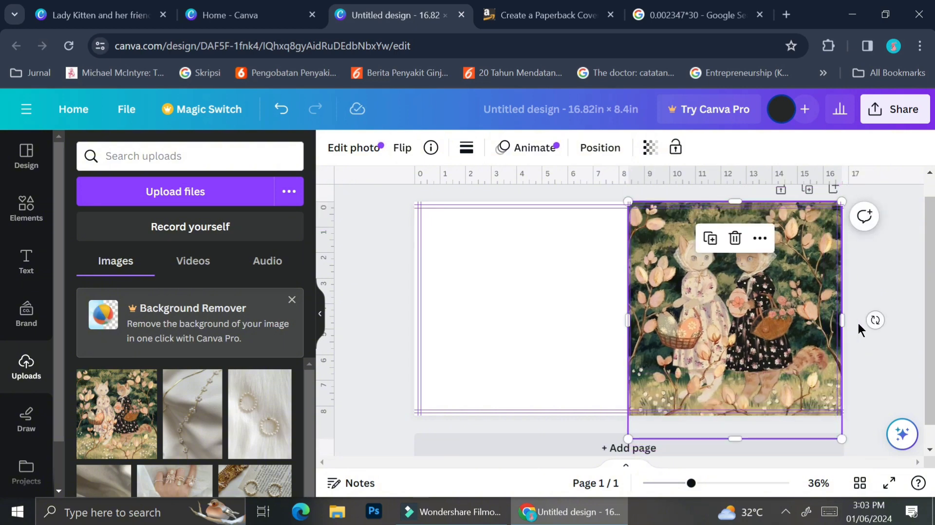
{"action": "left_click", "coordinate": [904, 303]}
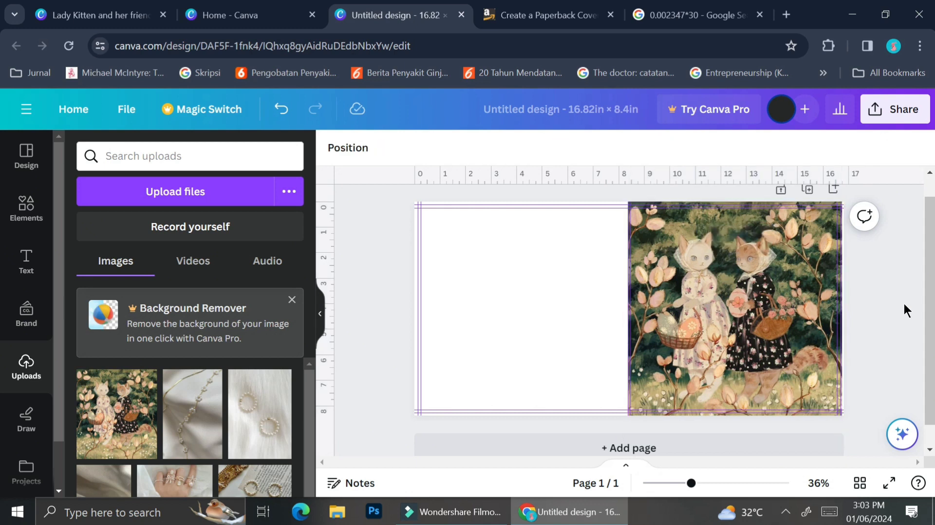
Shift the cat illustration outward, enlarge it to about 8.6 × 9.6 in from the spine guide, and move it slightly up
{"action": "left_click", "coordinate": [811, 297]}
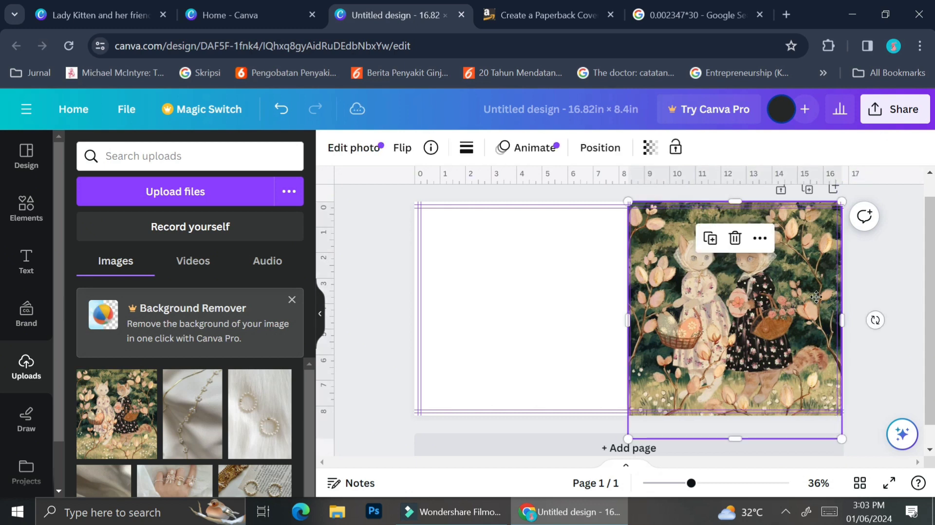
{"action": "left_click_drag", "start_coordinate": [817, 297], "coordinate": [824, 297]}
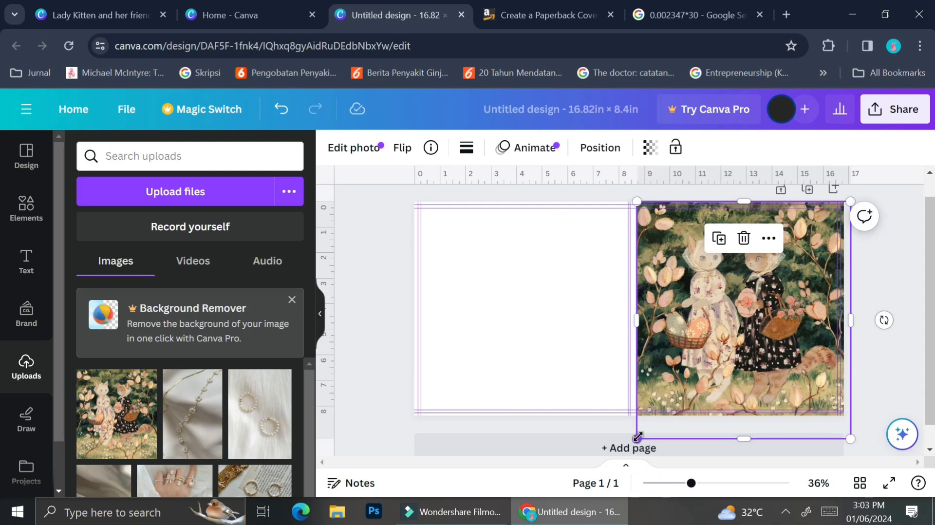
{"action": "left_click_drag", "start_coordinate": [637, 437], "coordinate": [630, 445]}
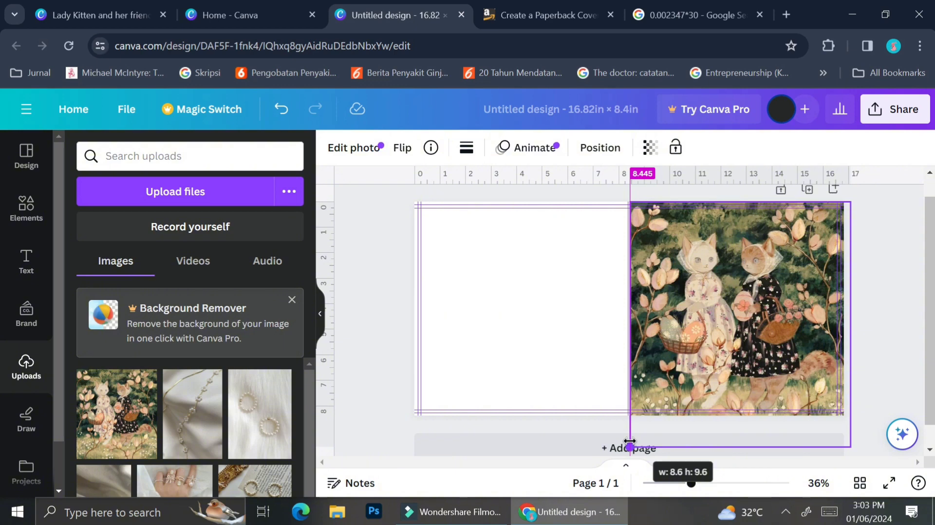
{"action": "left_click_drag", "start_coordinate": [630, 445], "coordinate": [630, 445]}
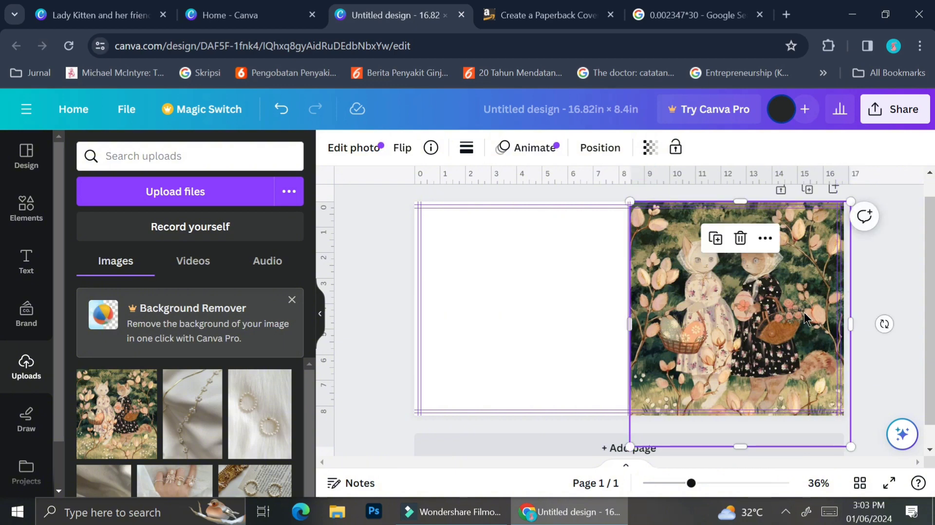
{"action": "left_click_drag", "start_coordinate": [806, 319], "coordinate": [805, 319]}
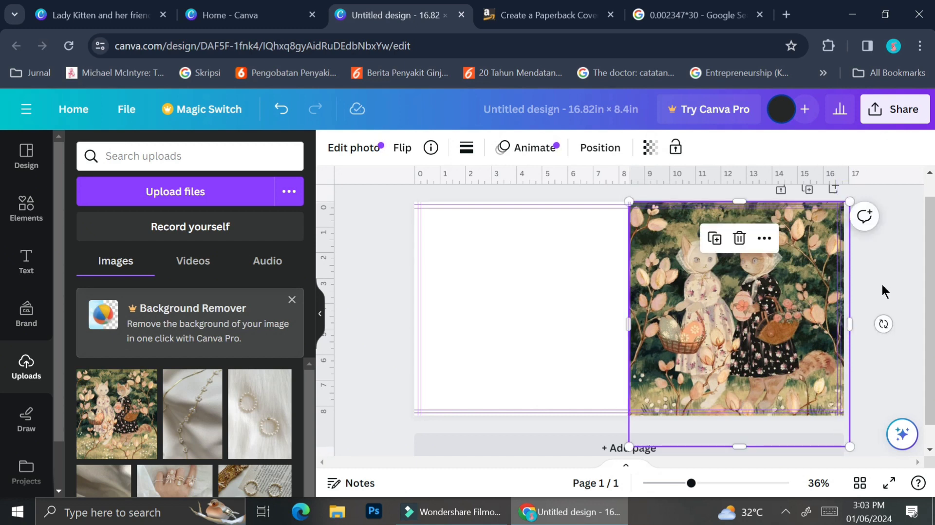
{"action": "left_click", "coordinate": [881, 284]}
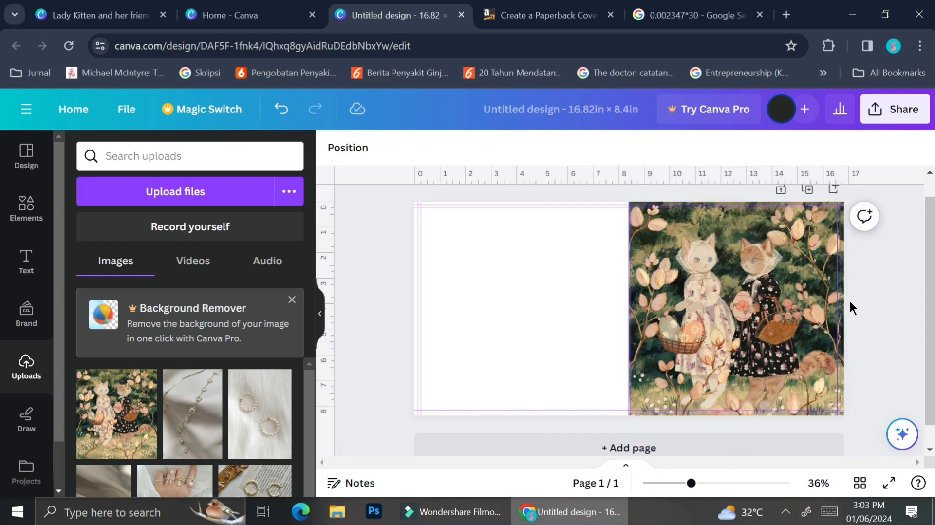
{"action": "left_click_drag", "start_coordinate": [775, 318], "coordinate": [774, 300]}
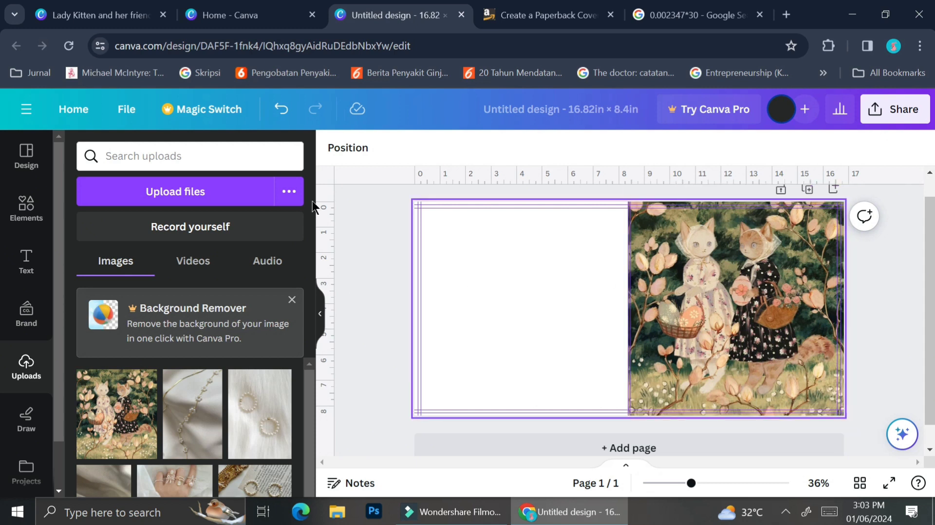
Add a default heading text box to the cover
{"action": "left_click", "coordinate": [30, 220]}
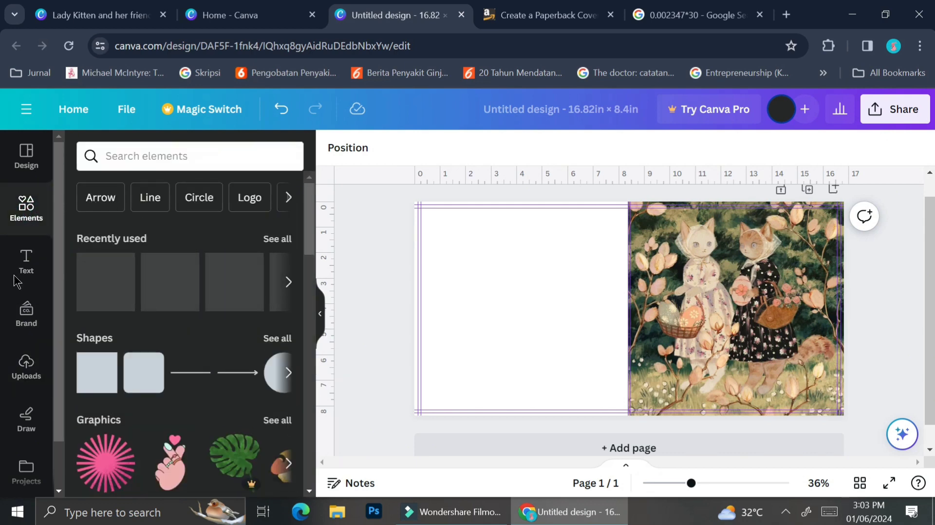
{"action": "left_click", "coordinate": [26, 262]}
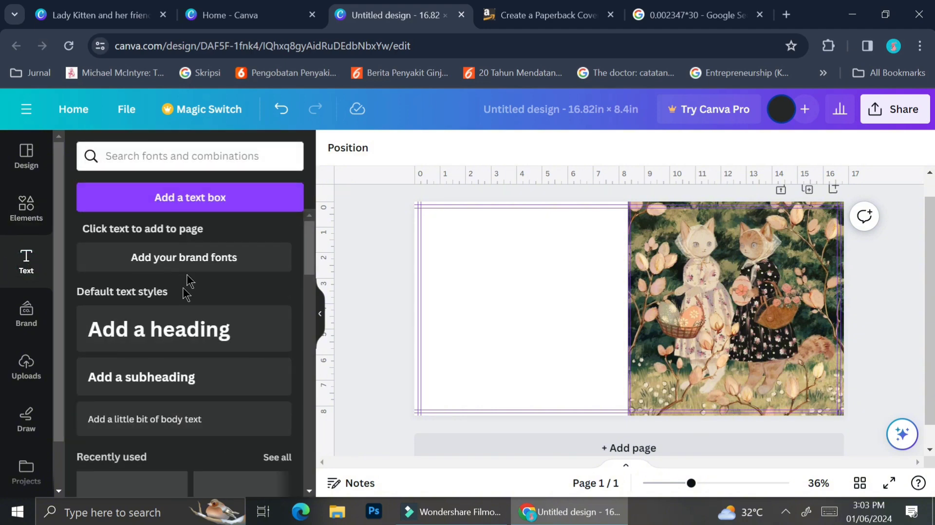
{"action": "left_click", "coordinate": [180, 336]}
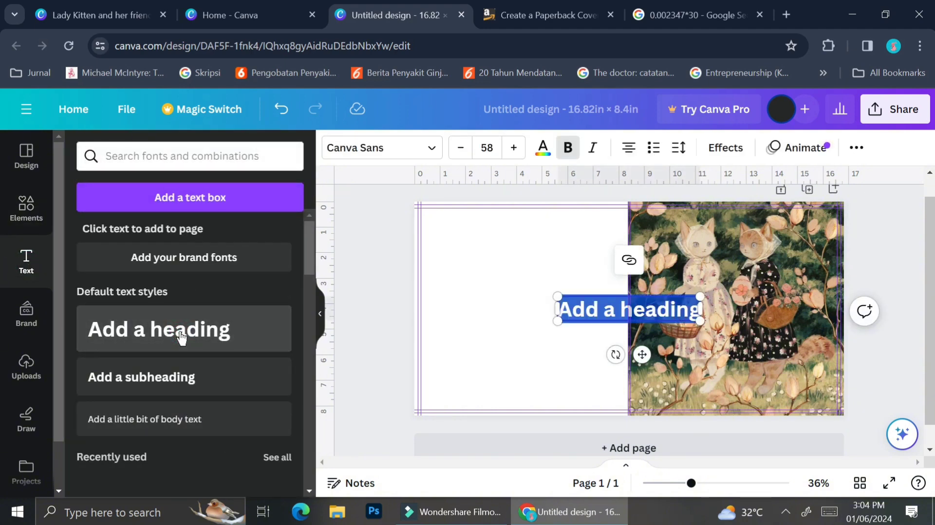
Replace the placeholder heading text with "The Adventure of Lady Kitten"
{"action": "type", "text": "The"}
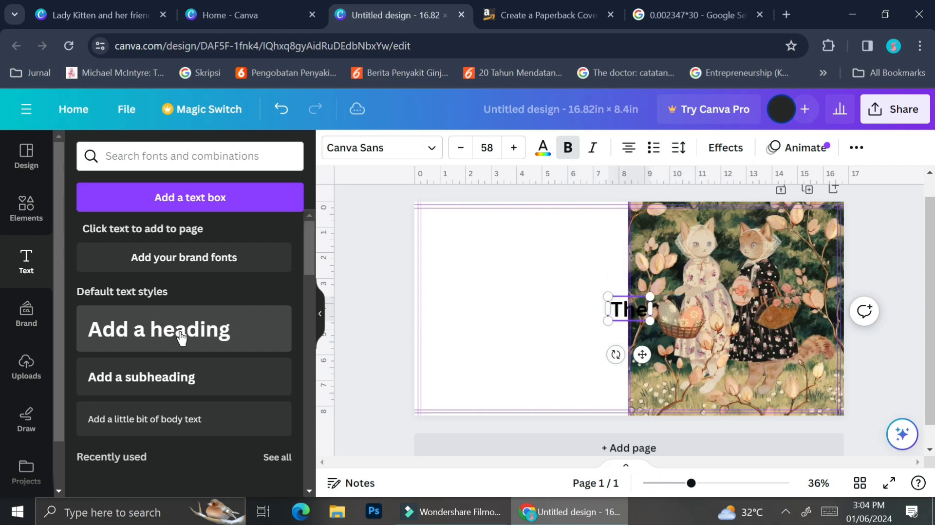
{"action": "type", "text": " Adven"}
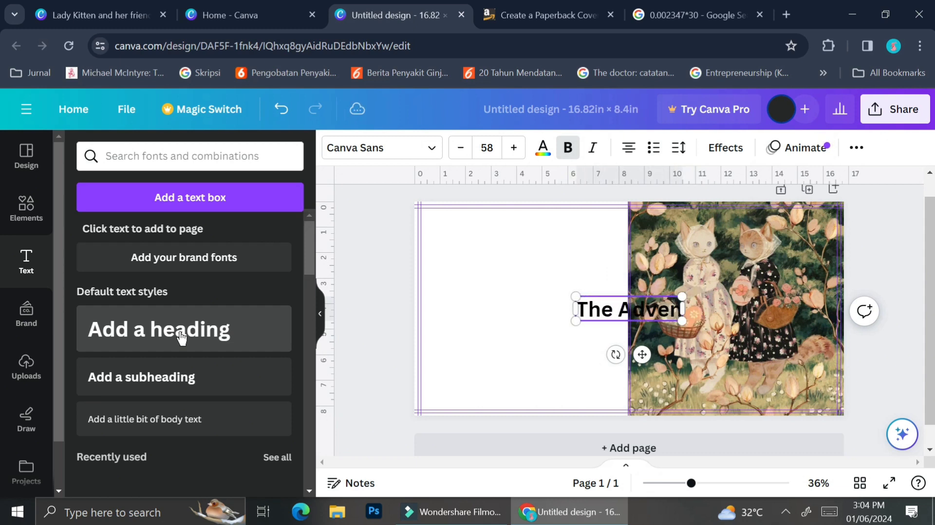
{"action": "type", "text": "ture"}
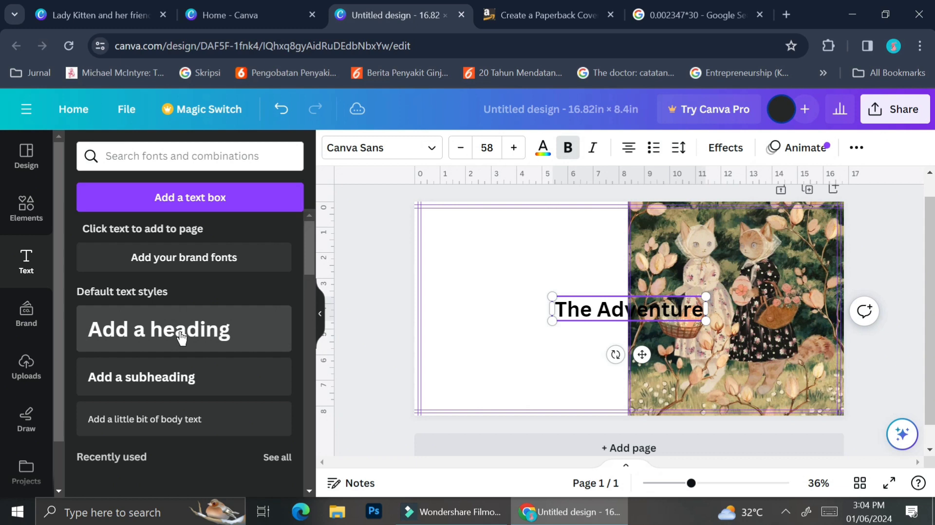
{"action": "type", "text": "of L"}
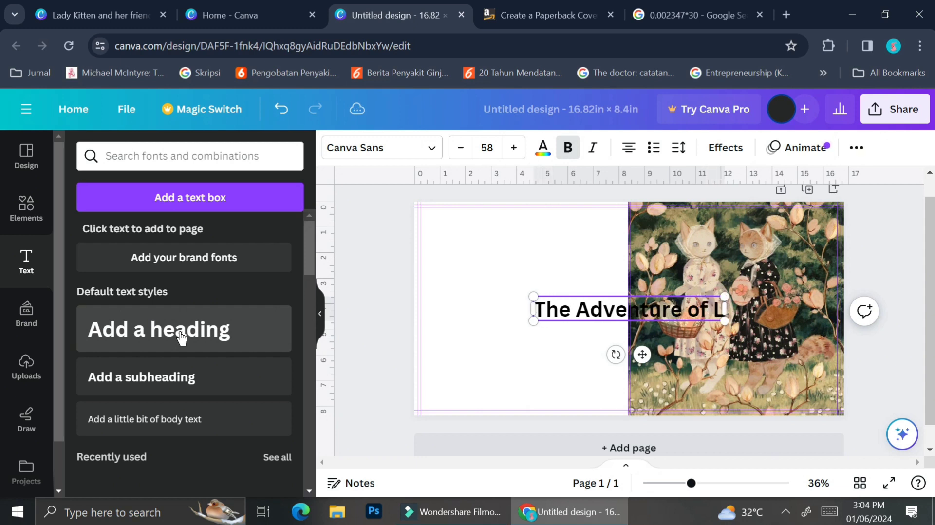
{"action": "type", "text": "ady Kitten"}
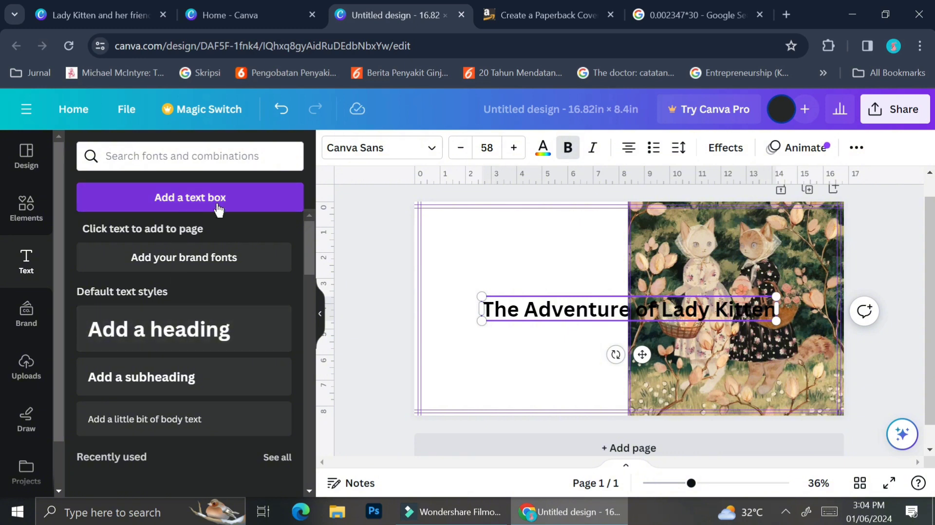
Set the colour of the whole title text to white
{"action": "left_click", "coordinate": [551, 160]}
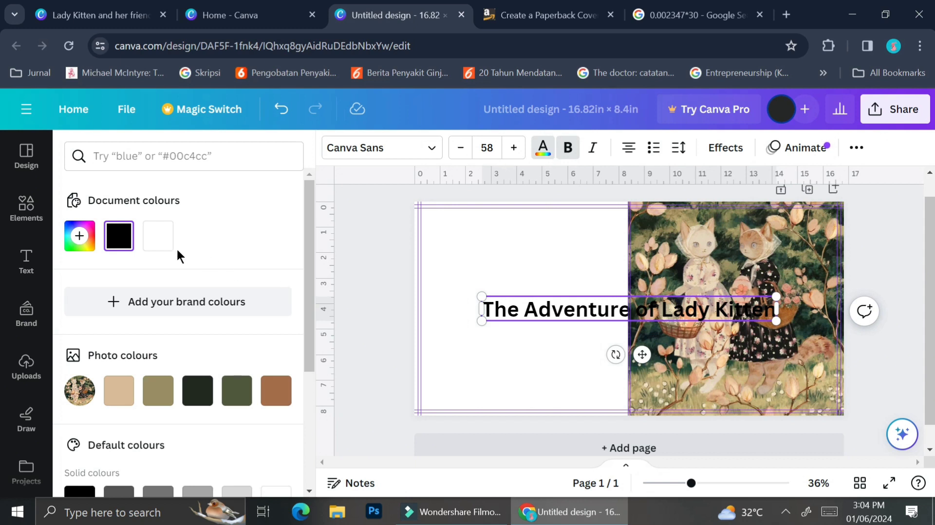
{"action": "left_click", "coordinate": [162, 251]}
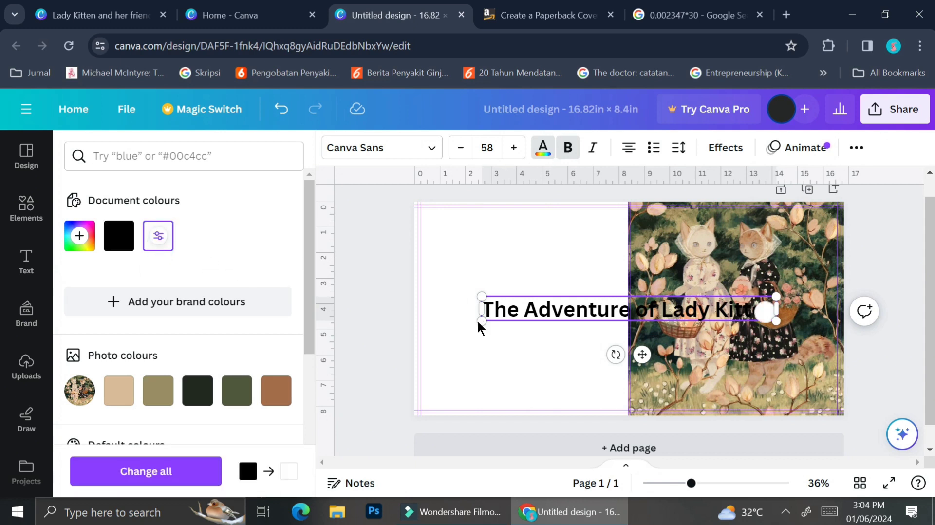
{"action": "triple_click", "coordinate": [577, 312]}
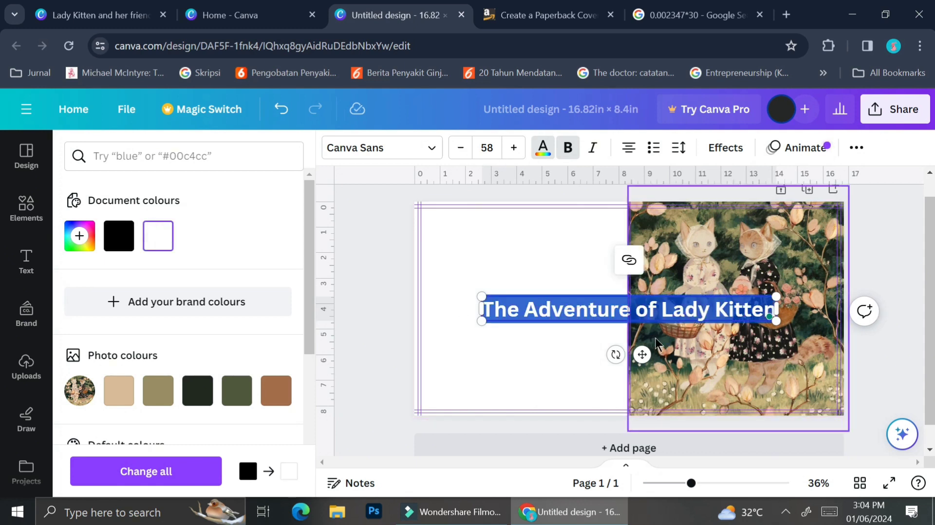
Move the title onto the lower part of the front cover and scale it down to fit within the artwork
{"action": "left_click_drag", "start_coordinate": [704, 377], "coordinate": [726, 421]}
{"action": "left_click_drag", "start_coordinate": [567, 387], "coordinate": [714, 384]}
{"action": "key", "text": "ctrl+z"}
{"action": "key", "text": "ctrl+z"}
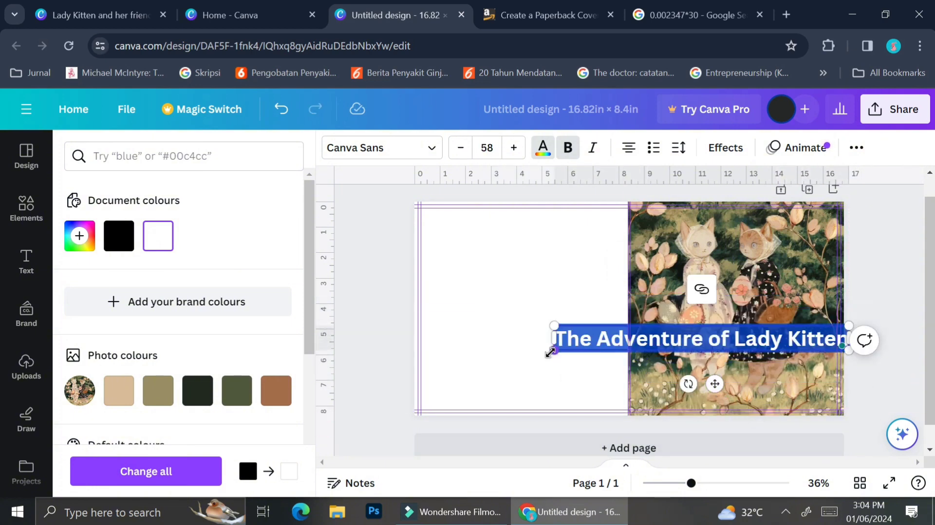
{"action": "left_click_drag", "start_coordinate": [554, 351], "coordinate": [667, 342]}
{"action": "left_click_drag", "start_coordinate": [772, 375], "coordinate": [748, 400]}
Cut the words "Lady Kitten" out of the title, leaving "The Adventure of" in its text box
{"action": "left_click", "coordinate": [768, 378]}
{"action": "key", "text": "shift+Right"}
{"action": "key", "text": "shift+Right"}
{"action": "key", "text": "shift+Right"}
{"action": "key", "text": "shift+Right"}
{"action": "key", "text": "shift+Right"}
{"action": "key", "text": "shift+Right"}
{"action": "key", "text": "shift+Right"}
{"action": "key", "text": "ctrl+x"}
{"action": "key", "text": "Left"}
{"action": "key", "text": "Left"}
{"action": "key", "text": "Left"}
{"action": "key", "text": "Return"}
Add a second default heading and paste "Lady Kitten" as its text
{"action": "left_click", "coordinate": [26, 262]}
{"action": "left_click", "coordinate": [181, 328]}
{"action": "key", "text": "ctrl+v"}
{"action": "key", "text": "ctrl+a"}
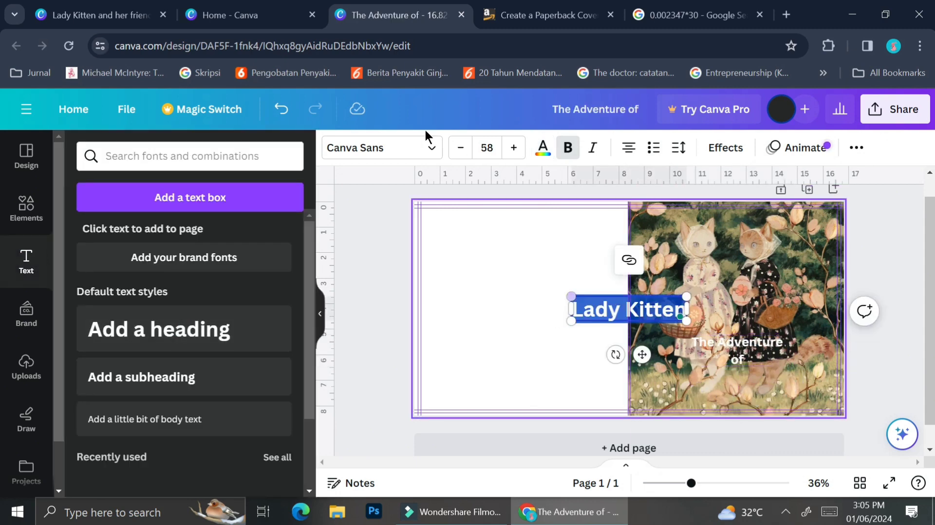
Colour the "Lady Kitten" heading white and place it directly below "The Adventure of" on the front cover
{"action": "left_click", "coordinate": [543, 148]}
{"action": "left_click", "coordinate": [156, 236]}
{"action": "left_click_drag", "start_coordinate": [642, 355], "coordinate": [751, 424]}
Set the font of the "The Adventure of" text to Arapey
{"action": "left_click", "coordinate": [737, 344]}
{"action": "left_click", "coordinate": [382, 148]}
{"action": "left_click", "coordinate": [173, 368]}
Try alternative fonts, including Jonathan, on the "Lady Kitten" heading
{"action": "left_click", "coordinate": [738, 380]}
{"action": "scroll", "coordinate": [205, 327], "scroll_direction": "down", "scroll_amount": 7}
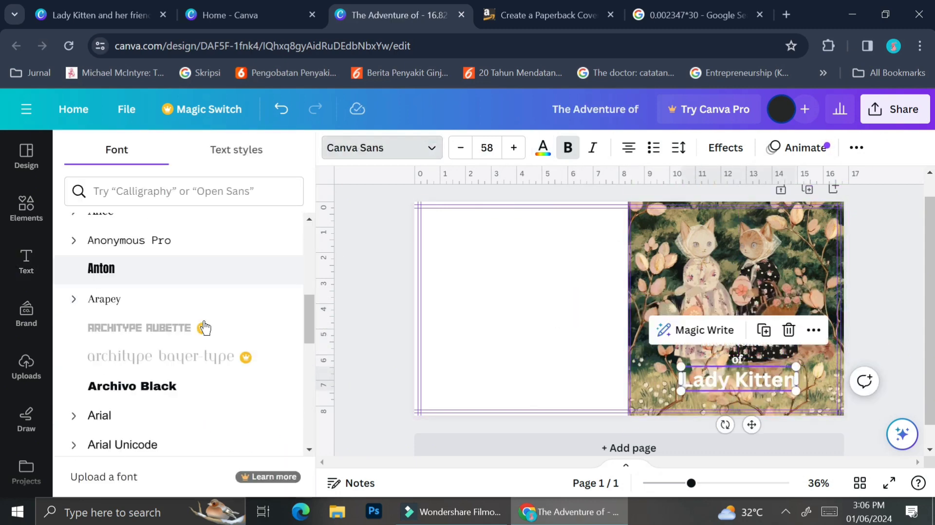
{"action": "scroll", "coordinate": [204, 328], "scroll_direction": "down", "scroll_amount": 5}
{"action": "left_click", "coordinate": [146, 355]}
{"action": "scroll", "coordinate": [150, 384], "scroll_direction": "down", "scroll_amount": 10}
{"action": "left_click", "coordinate": [150, 411]}
Search the fonts for "cursive", apply Blastine to "Lady Kitten" and enlarge that text to about size 101
{"action": "left_click", "coordinate": [185, 191]}
{"action": "type", "text": "cursiv"}
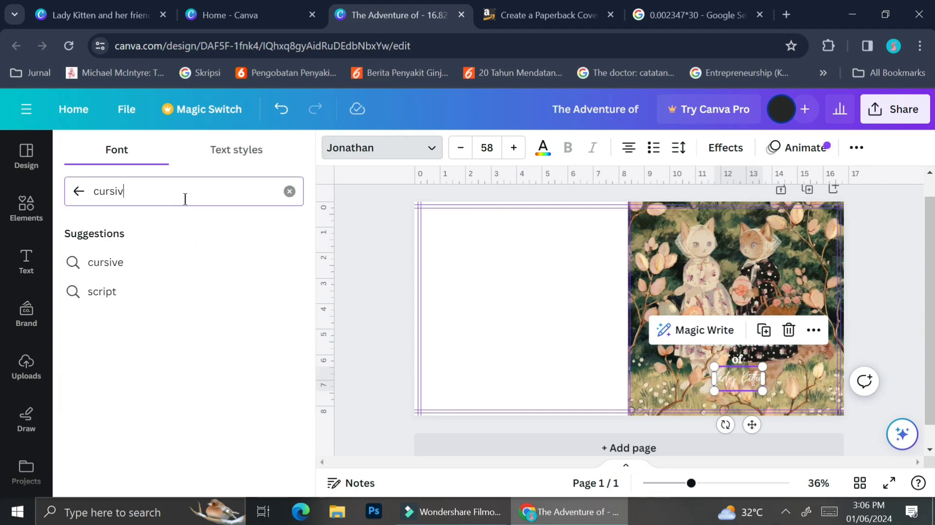
{"action": "type", "text": "e"}
{"action": "left_click", "coordinate": [151, 367]}
{"action": "left_click_drag", "start_coordinate": [762, 391], "coordinate": [798, 409]}
Scale "The Adventure of" down to about size 30.1 and set its line spacing to about 1.19
{"action": "left_click_drag", "start_coordinate": [772, 390], "coordinate": [764, 359]}
{"action": "left_click", "coordinate": [737, 344]}
{"action": "left_click", "coordinate": [678, 148]}
{"action": "left_click_drag", "start_coordinate": [755, 247], "coordinate": [736, 253]}
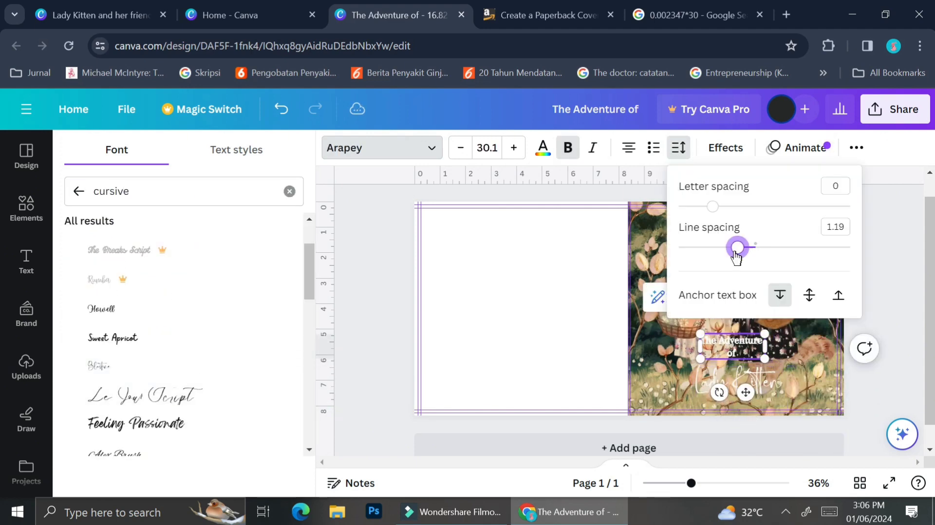
{"action": "left_click", "coordinate": [733, 347]}
Apply the Lift text effect to "The Adventure of" after trying the Hollow effect
{"action": "left_click", "coordinate": [725, 147]}
{"action": "left_click", "coordinate": [104, 329]}
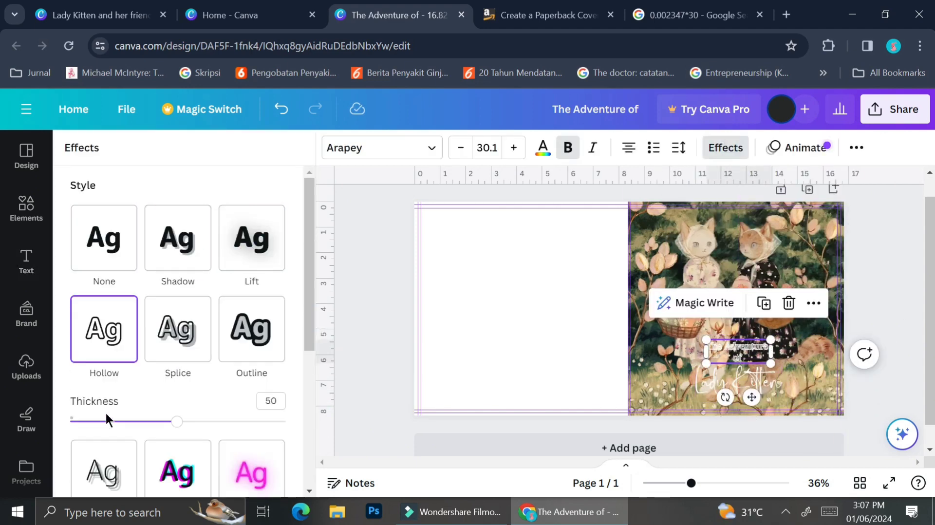
{"action": "left_click", "coordinate": [230, 242]}
Add a basic square shape from the elements library to the cover
{"action": "left_click", "coordinate": [37, 215]}
{"action": "left_click", "coordinate": [106, 363]}
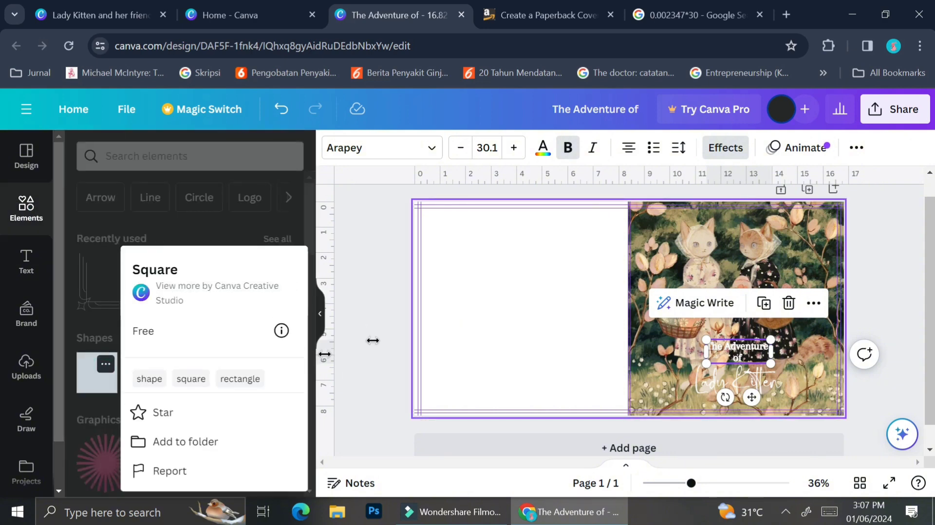
{"action": "left_click", "coordinate": [95, 384]}
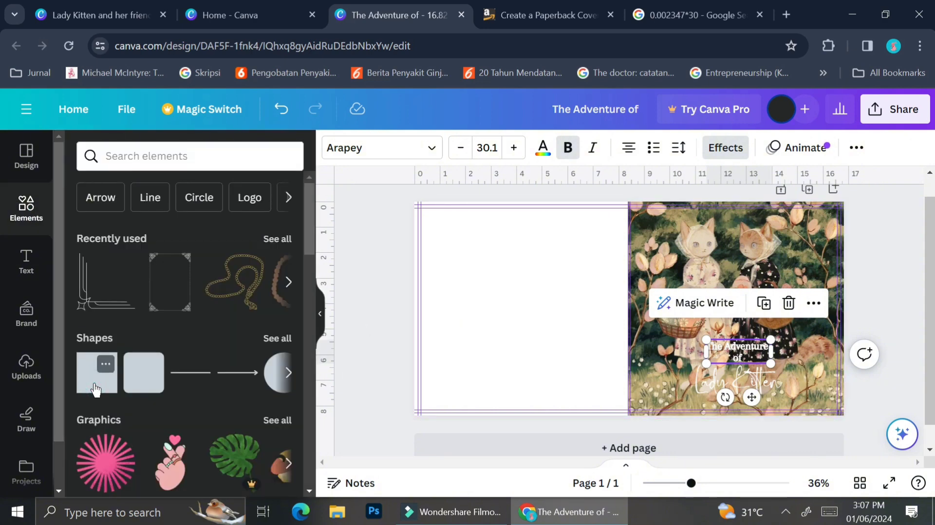
{"action": "left_click", "coordinate": [95, 381]}
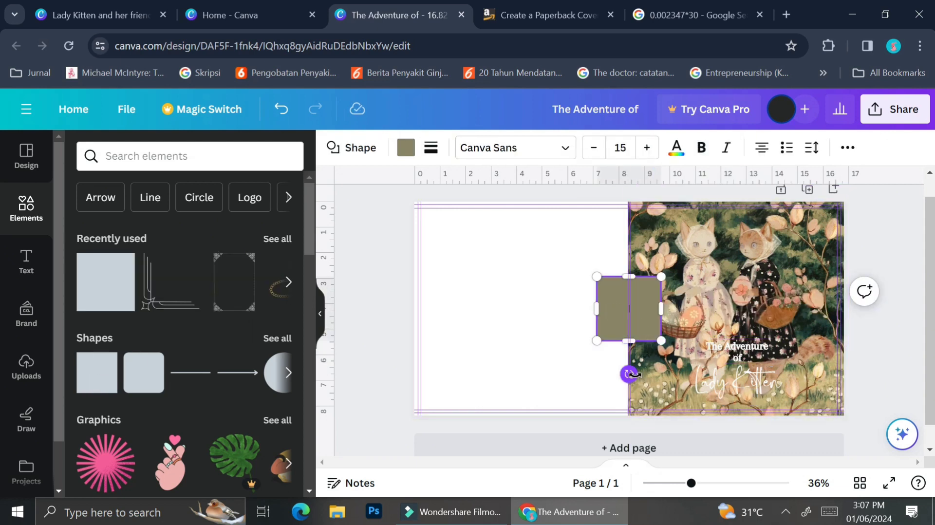
Stretch the square into a banner about 6.8 × 2.5 in and place it behind both title texts on the front cover
{"action": "left_click_drag", "start_coordinate": [661, 308], "coordinate": [782, 307]}
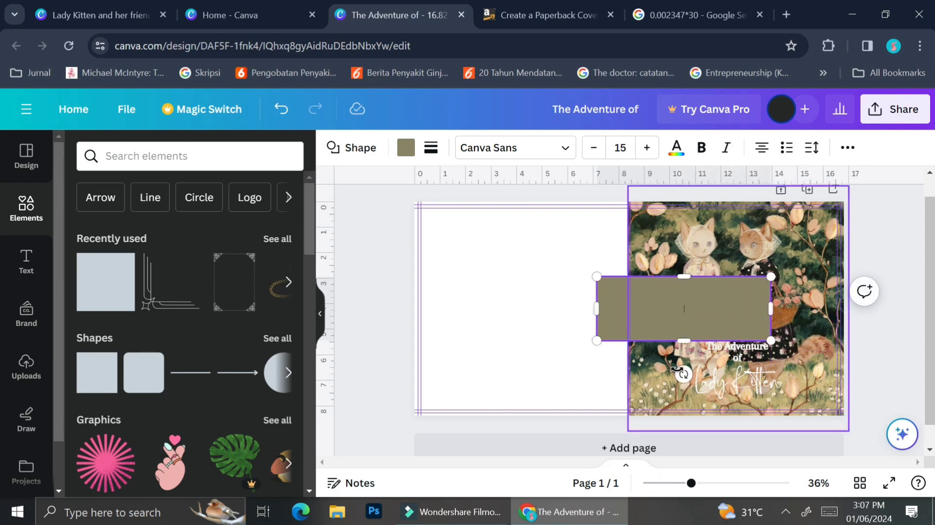
{"action": "left_click", "coordinate": [502, 338]}
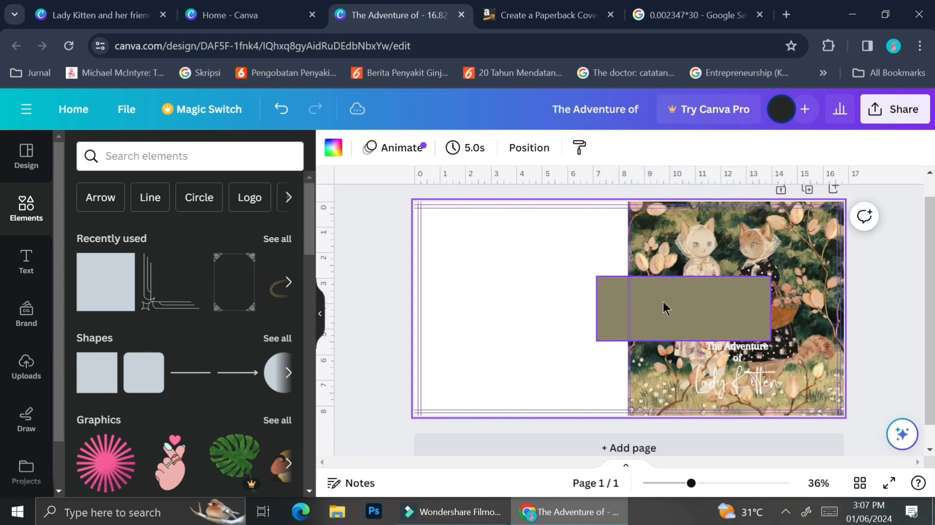
{"action": "left_click_drag", "start_coordinate": [670, 306], "coordinate": [726, 368]}
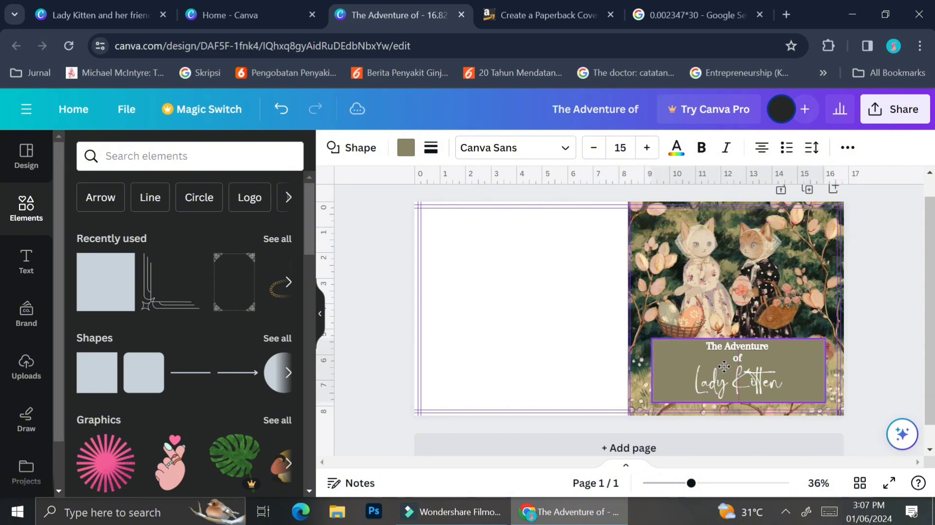
{"action": "left_click_drag", "start_coordinate": [724, 366], "coordinate": [724, 366]}
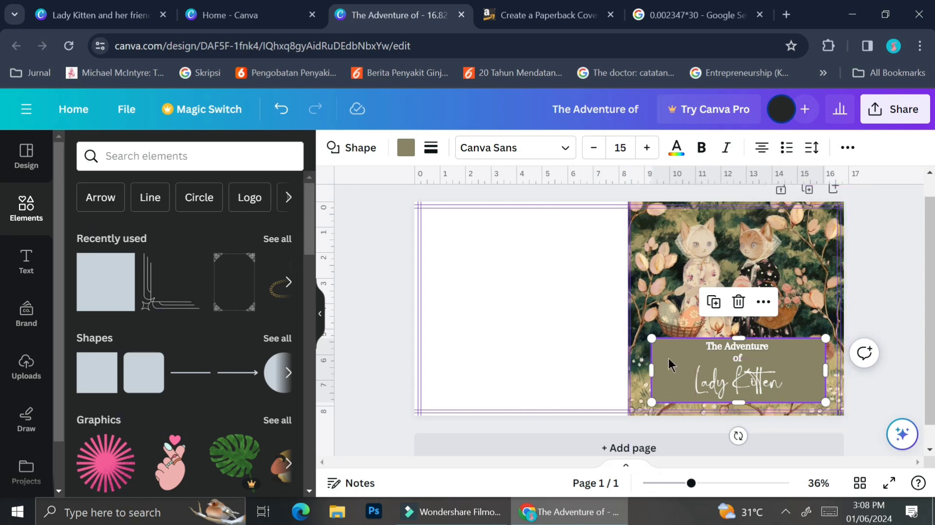
Fill the title banner with the dusty rose #A76562 sampled from the cat illustration
{"action": "left_click", "coordinate": [407, 149]}
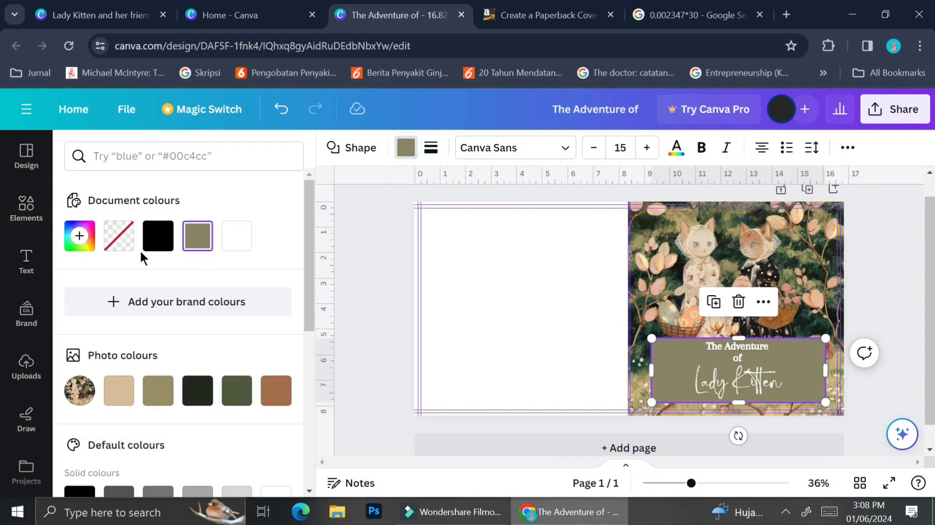
{"action": "left_click", "coordinate": [85, 246]}
{"action": "left_click", "coordinate": [265, 419]}
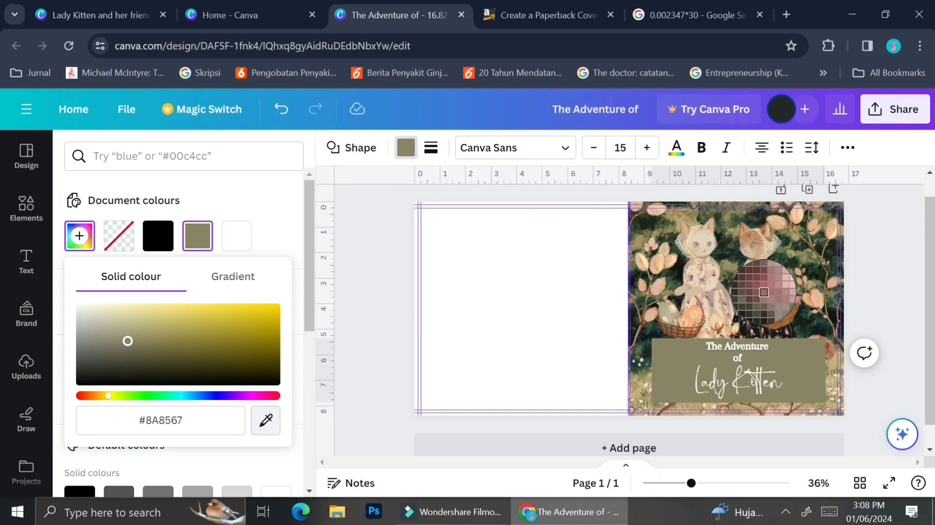
{"action": "left_click", "coordinate": [763, 292]}
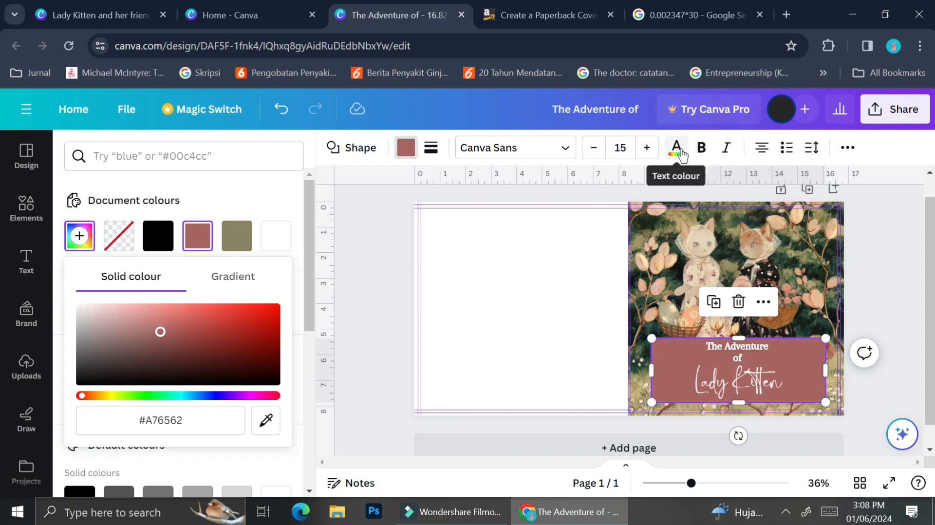
Set the title banner's transparency to 85 and deselect it
{"action": "left_click", "coordinate": [846, 149]}
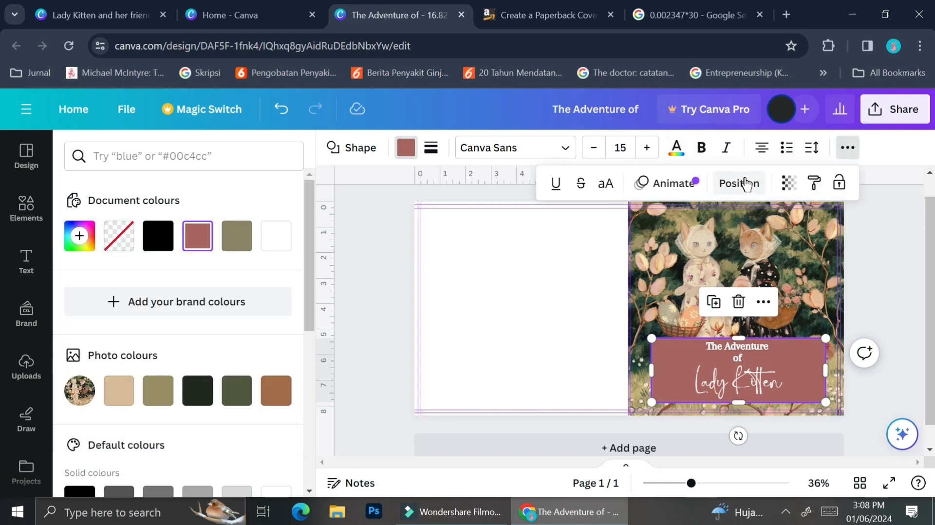
{"action": "left_click", "coordinate": [781, 184]}
{"action": "left_click_drag", "start_coordinate": [783, 228], "coordinate": [771, 229]}
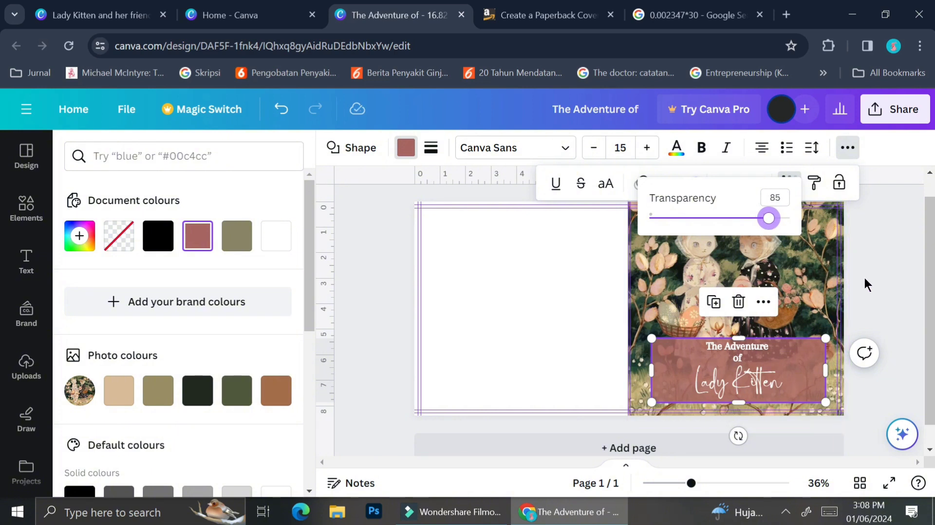
{"action": "key", "text": "Escape"}
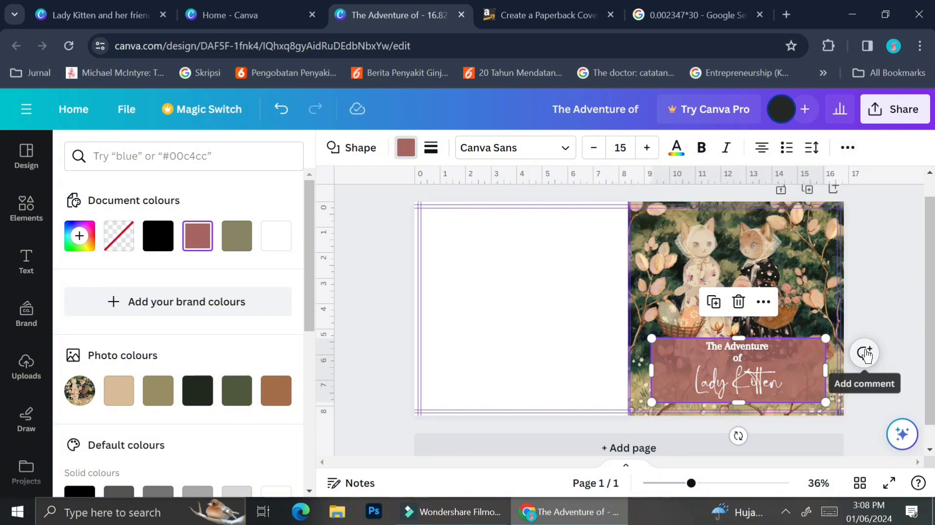
{"action": "key", "text": "Escape"}
{"action": "left_click", "coordinate": [883, 284]}
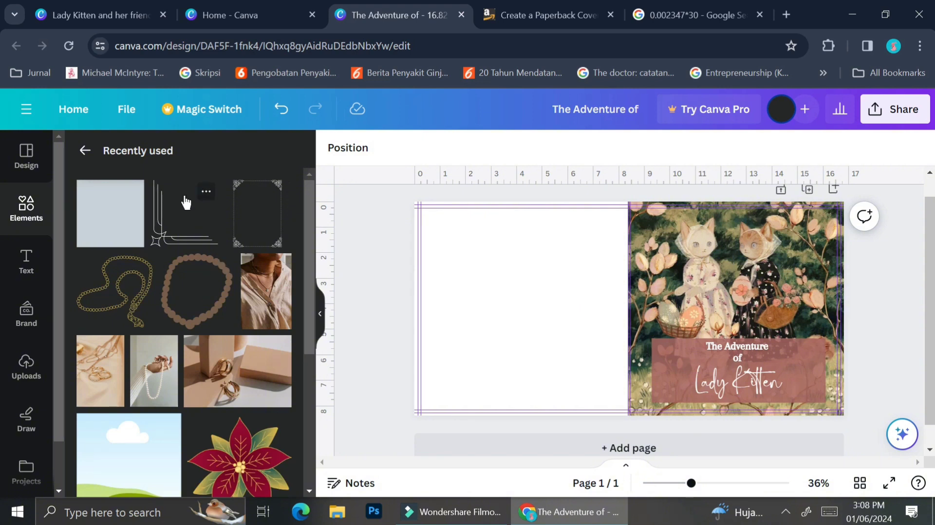
Add the recently used line corner ornament, shrink it and fit it into the banner's lower-left corner
{"action": "left_click", "coordinate": [27, 213]}
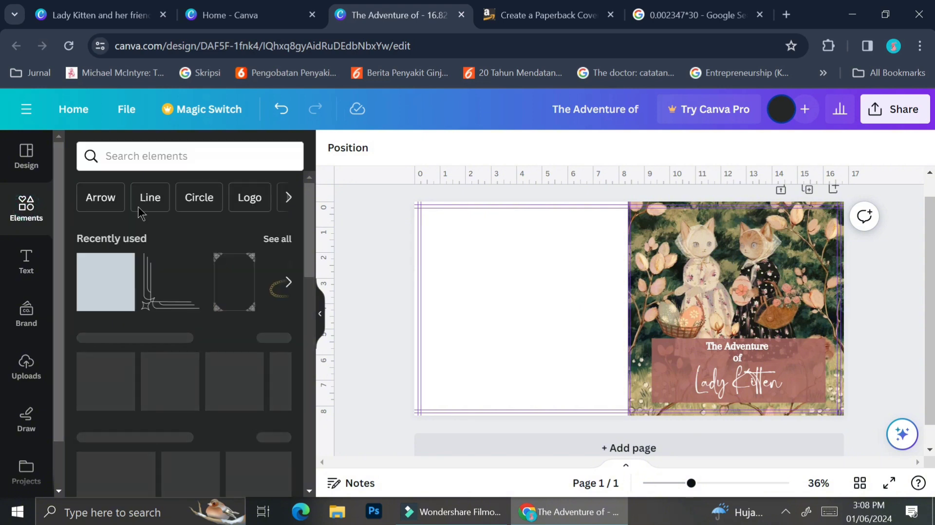
{"action": "left_click", "coordinate": [156, 306]}
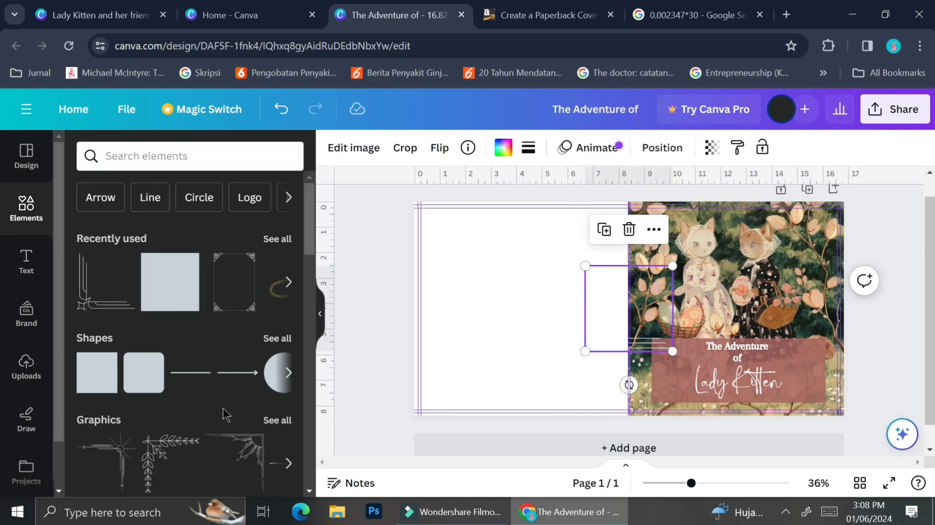
{"action": "scroll", "coordinate": [224, 414], "scroll_direction": "down", "scroll_amount": 3}
{"action": "scroll", "coordinate": [224, 414], "scroll_direction": "up", "scroll_amount": 1}
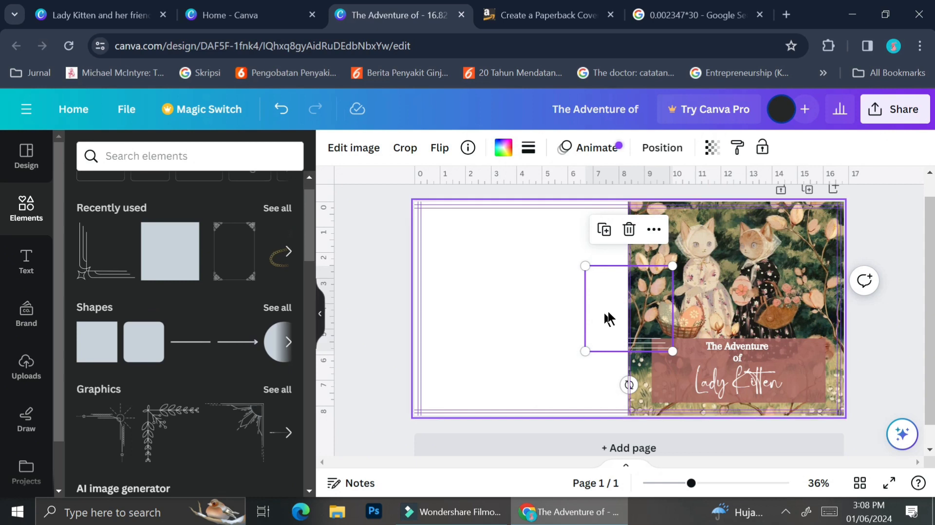
{"action": "left_click_drag", "start_coordinate": [604, 339], "coordinate": [671, 399]}
{"action": "left_click_drag", "start_coordinate": [739, 325], "coordinate": [684, 358]}
Duplicate the corner ornament and flip the copy vertically for the banner's upper-left corner
{"action": "left_click", "coordinate": [697, 327]}
{"action": "left_click", "coordinate": [730, 280]}
{"action": "left_click", "coordinate": [442, 148]}
{"action": "left_click", "coordinate": [477, 216]}
Duplicate both left corner ornaments, move the copies to the banner's right end and flip them horizontally
{"action": "left_click", "coordinate": [659, 398], "text": "shift"}
{"action": "key", "text": "ctrl+d"}
{"action": "left_click_drag", "start_coordinate": [685, 440], "coordinate": [809, 436]}
{"action": "left_click", "coordinate": [336, 148]}
{"action": "left_click", "coordinate": [346, 186]}
Reduce the "Lady Kitten" font size and shift both title texts together slightly down within the banner
{"action": "left_click", "coordinate": [769, 402]}
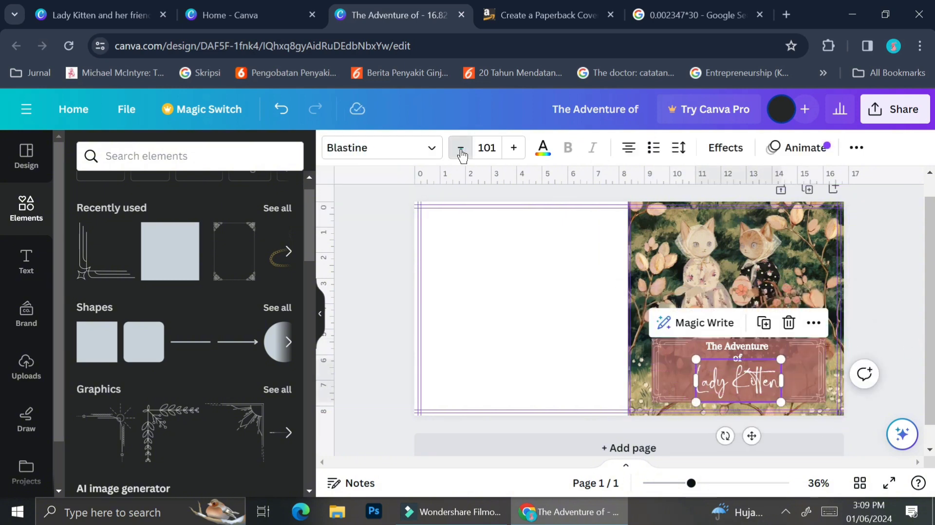
{"action": "left_click", "coordinate": [460, 148]}
{"action": "left_click", "coordinate": [729, 357], "text": "shift"}
{"action": "left_click", "coordinate": [739, 306]}
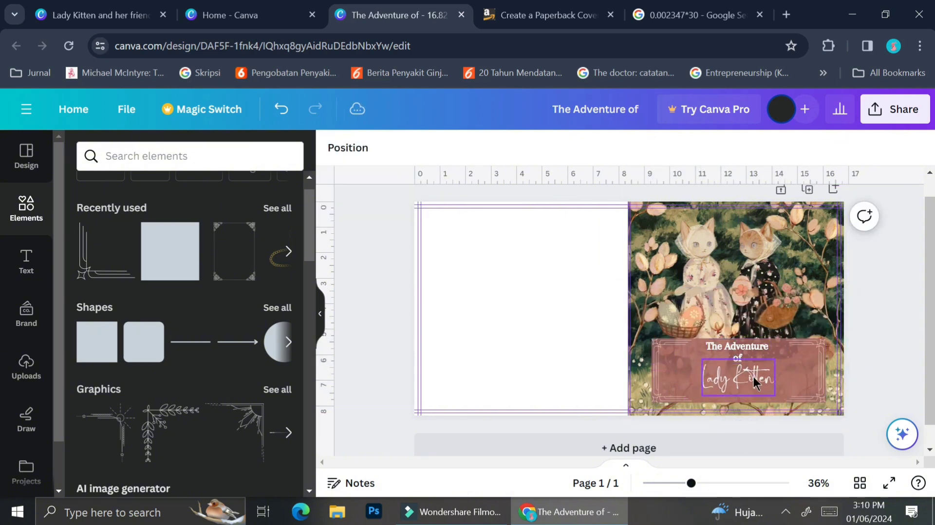
{"action": "left_click_drag", "start_coordinate": [755, 379], "coordinate": [741, 350]}
{"action": "left_click", "coordinate": [744, 346], "text": "shift"}
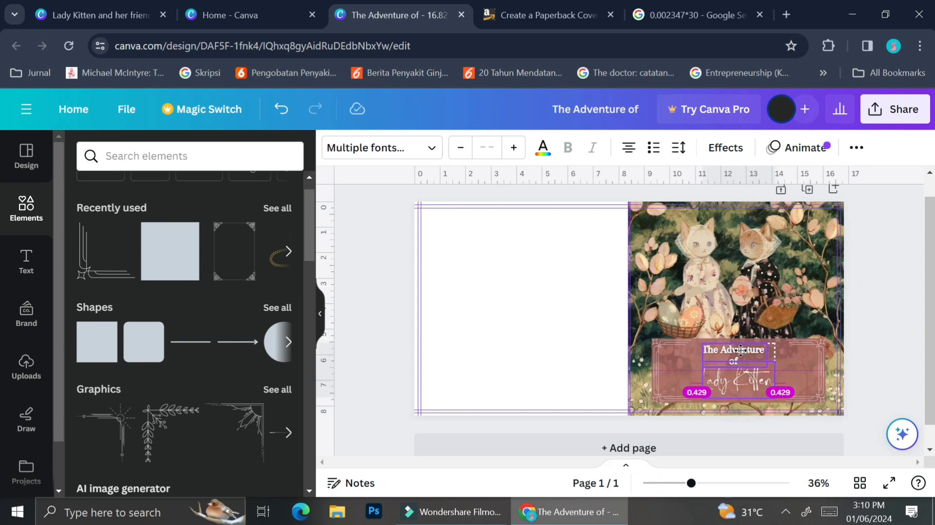
Group the title banner's rectangle with its four corner ornaments and shrink the group around the title texts
{"action": "left_click", "coordinate": [681, 372]}
{"action": "left_click", "coordinate": [784, 369], "text": "shift"}
{"action": "left_click", "coordinate": [806, 377], "text": "shift"}
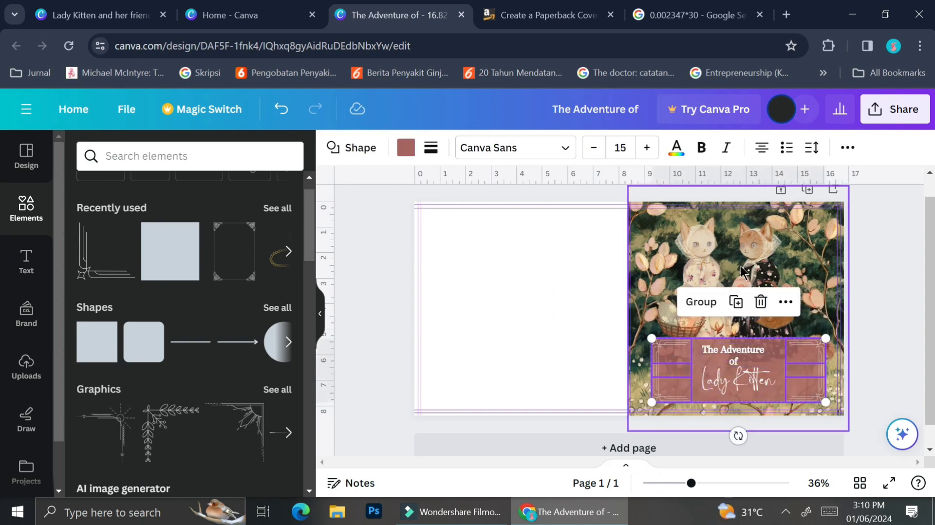
{"action": "left_click", "coordinate": [701, 303]}
{"action": "mouse_move", "coordinate": [652, 338]}
{"action": "left_mouse_down"}
{"action": "mouse_move", "coordinate": [675, 346]}
{"action": "mouse_move", "coordinate": [665, 343]}
{"action": "left_mouse_up"}
{"action": "left_click_drag", "start_coordinate": [825, 402], "coordinate": [812, 398]}
{"action": "left_click", "coordinate": [911, 374]}
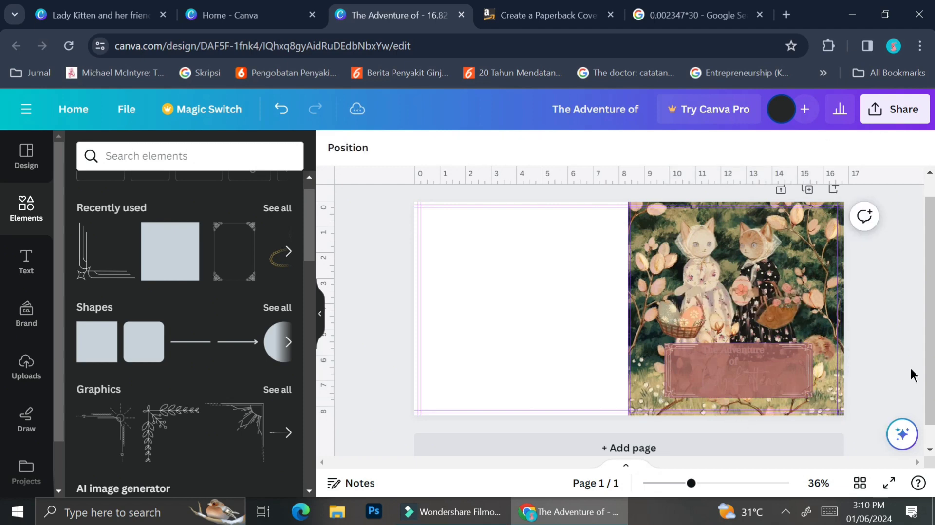
Send the banner group backward so it sits behind both title texts
{"action": "left_click", "coordinate": [793, 368]}
{"action": "right_click", "coordinate": [761, 368]}
{"action": "left_click", "coordinate": [687, 366]}
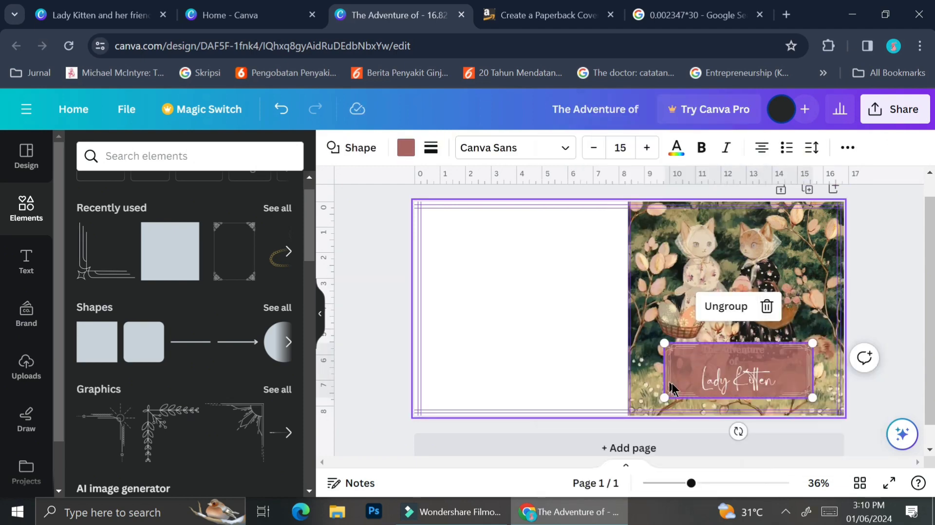
{"action": "right_click", "coordinate": [686, 366]}
{"action": "left_click", "coordinate": [581, 333]}
{"action": "left_click", "coordinate": [874, 317]}
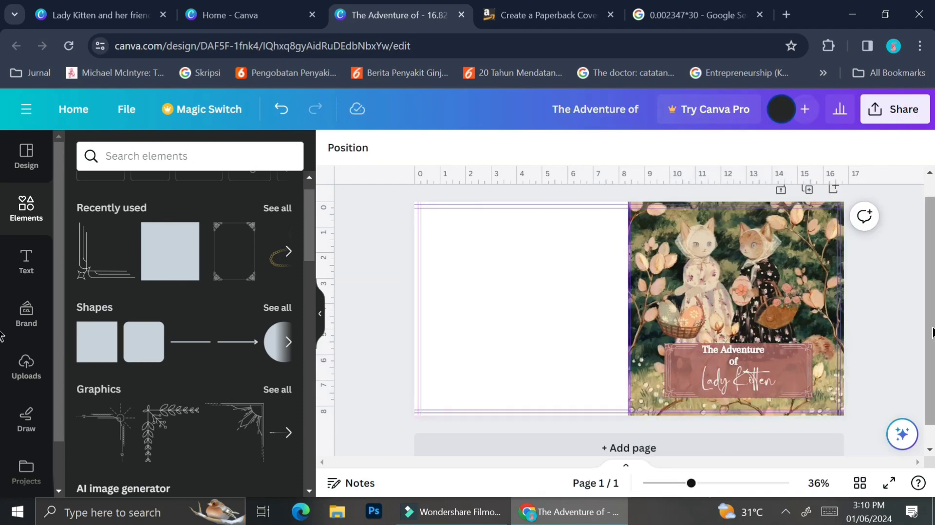
Set the page background to the dark olive green #343929
{"action": "left_click", "coordinate": [511, 355]}
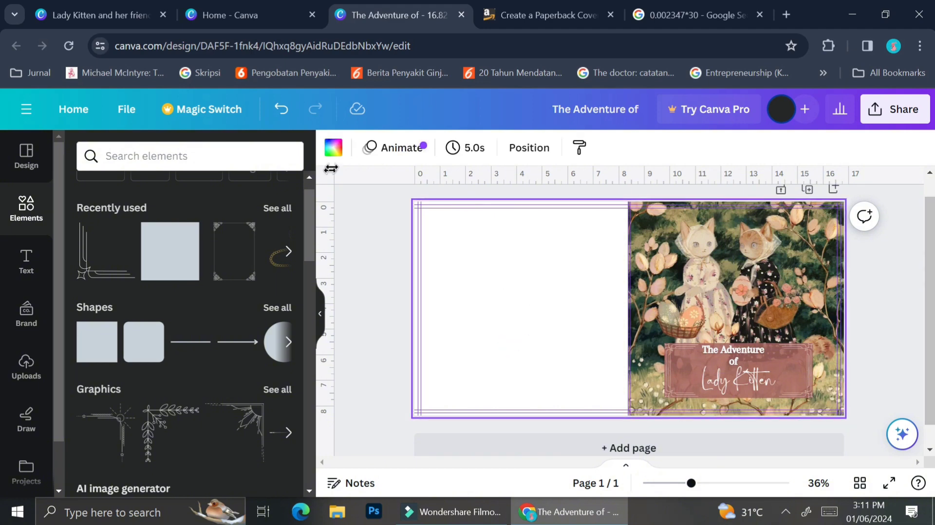
{"action": "left_click", "coordinate": [333, 148]}
{"action": "left_click", "coordinate": [237, 391]}
{"action": "left_click", "coordinate": [79, 236]}
{"action": "left_click", "coordinate": [133, 367]}
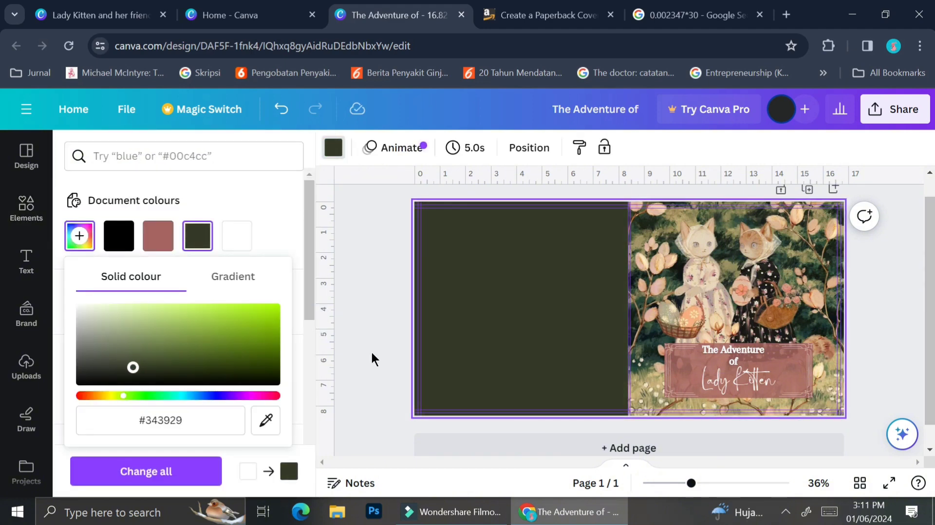
Search the graphics for "textures", add the cream crumpled paper, and enlarge and tilt it in the back cover's upper-left corner
{"action": "left_click", "coordinate": [26, 208]}
{"action": "left_click", "coordinate": [165, 159]}
{"action": "type", "text": "textures"}
{"action": "key", "text": "Return"}
{"action": "left_click", "coordinate": [276, 274]}
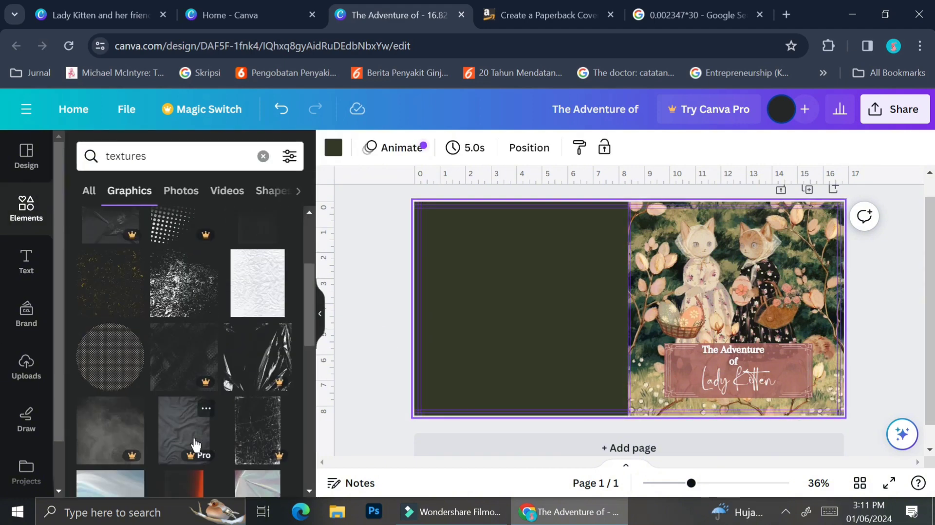
{"action": "scroll", "coordinate": [193, 395], "scroll_direction": "down", "scroll_amount": 10}
{"action": "left_click", "coordinate": [184, 335]}
{"action": "left_click_drag", "start_coordinate": [521, 294], "coordinate": [451, 279]}
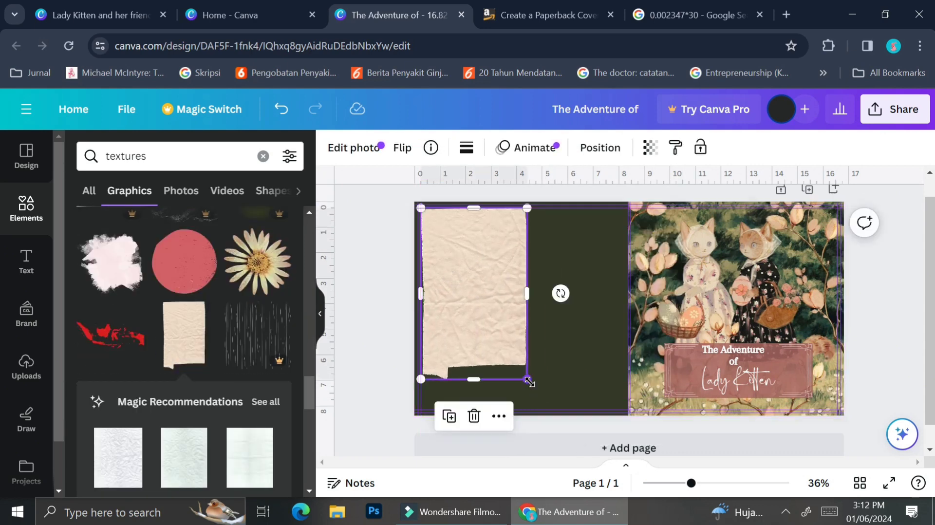
{"action": "left_click_drag", "start_coordinate": [560, 294], "coordinate": [433, 371]}
{"action": "left_click_drag", "start_coordinate": [484, 313], "coordinate": [484, 262]}
Duplicate the paper texture and place the copy, rotated differently, in the back cover's lower-left corner
{"action": "key", "text": "ctrl+d"}
{"action": "left_click_drag", "start_coordinate": [515, 258], "coordinate": [515, 395]}
{"action": "left_click_drag", "start_coordinate": [368, 331], "coordinate": [363, 425]}
{"action": "left_click_drag", "start_coordinate": [485, 386], "coordinate": [411, 387]}
Paste a third paper texture in the back cover's lower-right corner and layer it behind the front cover artwork
{"action": "key", "text": "ctrl+v"}
{"action": "left_click_drag", "start_coordinate": [508, 262], "coordinate": [649, 369]}
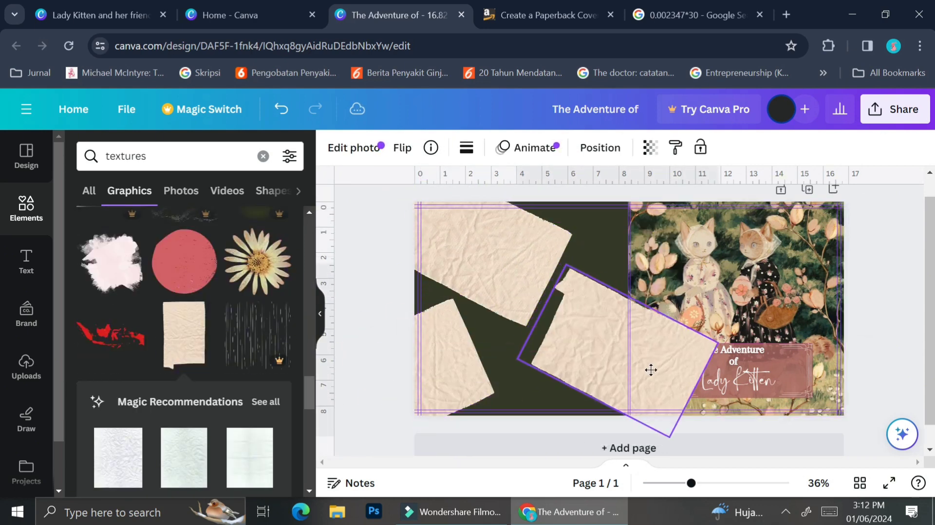
{"action": "right_click", "coordinate": [597, 361]}
{"action": "mouse_move", "coordinate": [647, 273]}
{"action": "left_click", "coordinate": [505, 361]}
{"action": "left_click", "coordinate": [367, 379]}
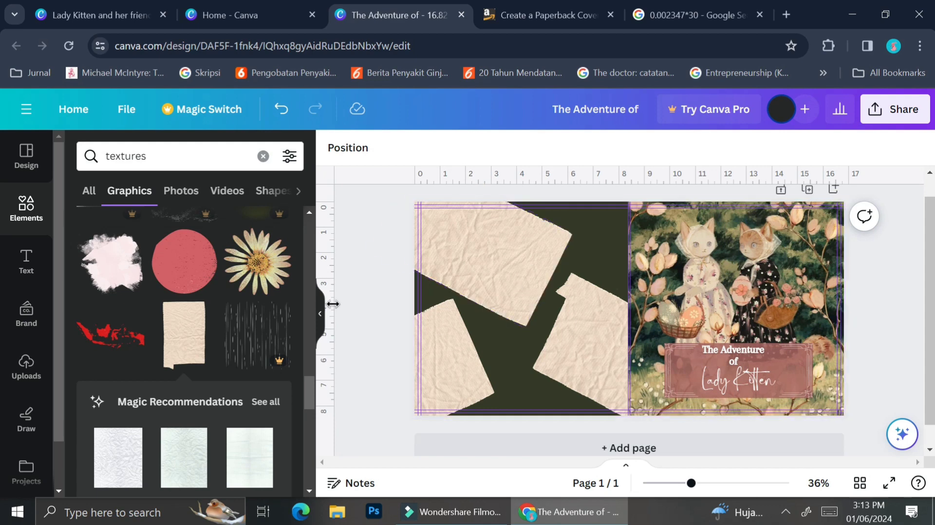
Add a text box reading "Follow the adventure of Lady Kitten and her friends"
{"action": "type", "text": "tFollow Lady Kitten in"}
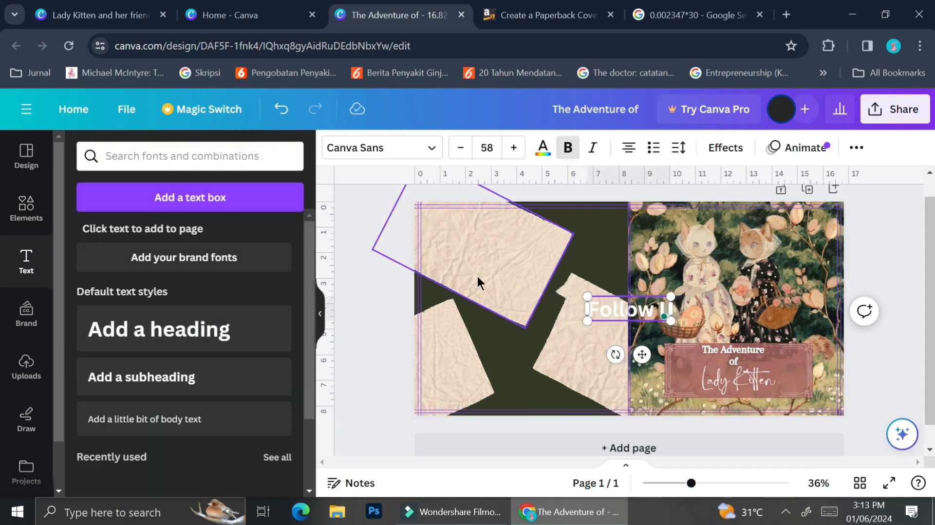
{"action": "key", "text": "BackSpace"}
{"action": "key", "text": "BackSpace"}
{"action": "key", "text": "BackSpace"}
{"action": "key", "text": "BackSpace"}
{"action": "key", "text": "BackSpace"}
{"action": "key", "text": "BackSpace"}
{"action": "key", "text": "BackSpace"}
{"action": "key", "text": "BackSpace"}
{"action": "key", "text": "BackSpace"}
{"action": "key", "text": "BackSpace"}
{"action": "key", "text": "BackSpace"}
{"action": "key", "text": "BackSpace"}
{"action": "key", "text": "BackSpace"}
{"action": "key", "text": "BackSpace"}
{"action": "type", "text": "the adventure of Lady Kitten and her friem"}
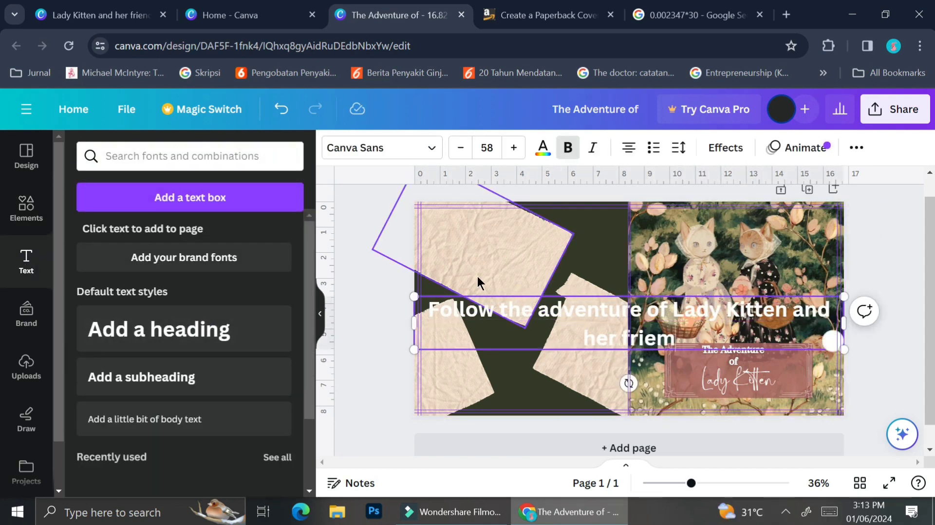
{"action": "key", "text": "BackSpace"}
{"action": "type", "text": "nds"}
Change the blurb text to the Arapey font, narrow it to four lines and place it over the upper paper
{"action": "left_click_drag", "start_coordinate": [843, 323], "coordinate": [498, 233]}
{"action": "left_click", "coordinate": [382, 148]}
{"action": "left_click", "coordinate": [84, 197]}
{"action": "left_click", "coordinate": [101, 292]}
{"action": "mouse_move", "coordinate": [543, 297]}
{"action": "left_mouse_down"}
{"action": "mouse_move", "coordinate": [528, 283]}
{"action": "mouse_move", "coordinate": [538, 289]}
{"action": "left_mouse_up"}
Move the lower-left paper further into the back cover and nudge the upper paper and blurb upward
{"action": "left_click", "coordinate": [378, 310]}
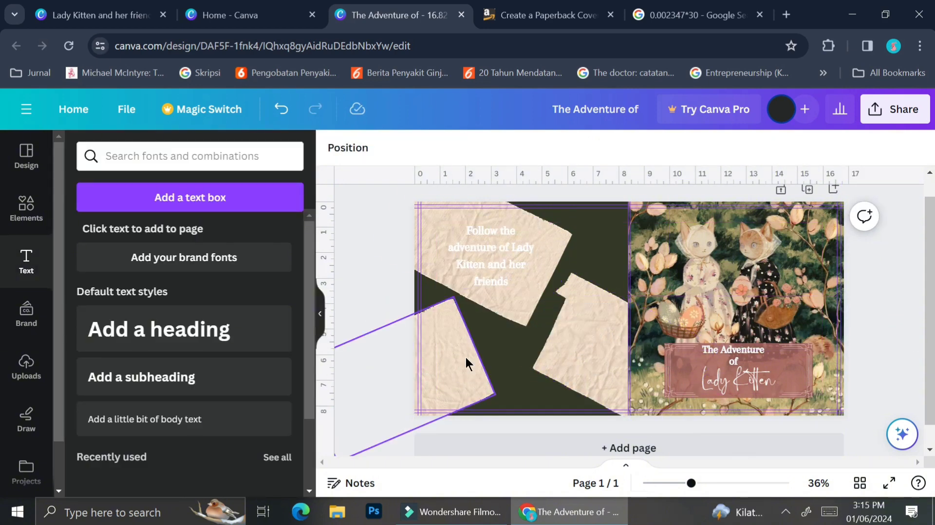
{"action": "left_click_drag", "start_coordinate": [466, 358], "coordinate": [511, 354]}
{"action": "left_click_drag", "start_coordinate": [545, 276], "coordinate": [496, 254]}
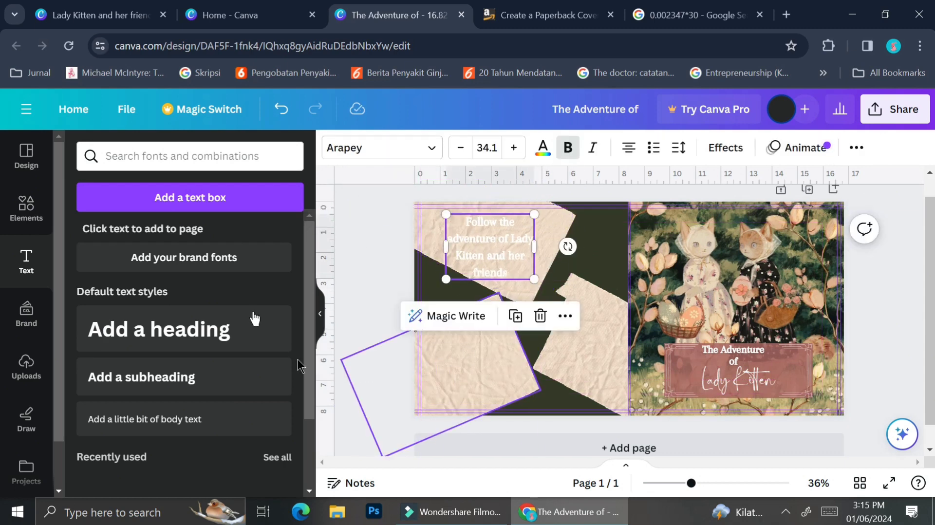
Search the elements for "frame", add a square photo frame and shrink it onto the back cover's lower-left paper
{"action": "left_click", "coordinate": [26, 208]}
{"action": "left_click", "coordinate": [163, 156]}
{"action": "key", "text": "ctrl+a"}
{"action": "type", "text": "frame"}
{"action": "key", "text": "Return"}
{"action": "left_click", "coordinate": [89, 191]}
{"action": "left_click_drag", "start_coordinate": [122, 321], "coordinate": [507, 353]}
{"action": "left_click_drag", "start_coordinate": [535, 289], "coordinate": [488, 371]}
{"action": "left_click_drag", "start_coordinate": [451, 373], "coordinate": [456, 359]}
Add a square shape, stretch it into a wide panel behind the blurb, and widen and centre the text on it
{"action": "left_click_drag", "start_coordinate": [498, 246], "coordinate": [534, 267]}
{"action": "left_click", "coordinate": [263, 156]}
{"action": "left_click", "coordinate": [97, 373]}
{"action": "left_click", "coordinate": [592, 303]}
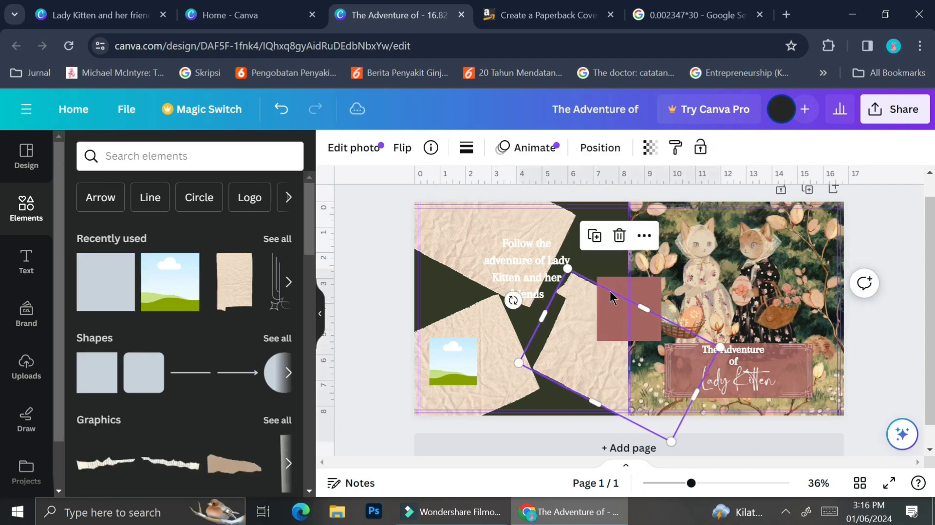
{"action": "left_click_drag", "start_coordinate": [611, 293], "coordinate": [492, 245]}
{"action": "left_click_drag", "start_coordinate": [541, 292], "coordinate": [578, 311]}
{"action": "left_click_drag", "start_coordinate": [477, 269], "coordinate": [446, 269]}
{"action": "left_click_drag", "start_coordinate": [578, 269], "coordinate": [591, 269]}
{"action": "left_click_drag", "start_coordinate": [519, 311], "coordinate": [519, 301]}
{"action": "left_click_drag", "start_coordinate": [533, 271], "coordinate": [590, 269]}
{"action": "left_click_drag", "start_coordinate": [551, 260], "coordinate": [537, 265]}
Recolour the blurb panel with the tan photo colour from the paper texture and lower its opacity slightly
{"action": "left_click", "coordinate": [457, 244]}
{"action": "left_click", "coordinate": [406, 147]}
{"action": "left_click", "coordinate": [123, 395]}
{"action": "left_click", "coordinate": [277, 394]}
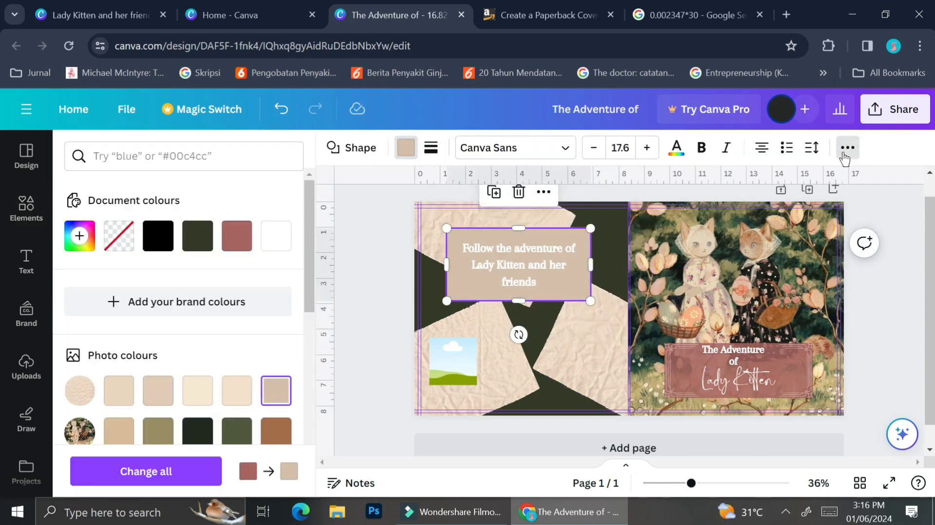
{"action": "left_click", "coordinate": [846, 148]}
{"action": "left_click", "coordinate": [788, 183]}
{"action": "left_click_drag", "start_coordinate": [788, 217], "coordinate": [772, 217]}
Duplicate the blurb panel, flatten the copy into a thin strip beside the photo frame and shorten its right end
{"action": "left_click", "coordinate": [453, 363]}
{"action": "left_click", "coordinate": [569, 295]}
{"action": "left_click", "coordinate": [494, 192]}
{"action": "left_click_drag", "start_coordinate": [526, 273], "coordinate": [521, 364]}
{"action": "left_click_drag", "start_coordinate": [520, 327], "coordinate": [520, 375]}
{"action": "left_click_drag", "start_coordinate": [532, 431], "coordinate": [532, 407]}
{"action": "left_click", "coordinate": [888, 322]}
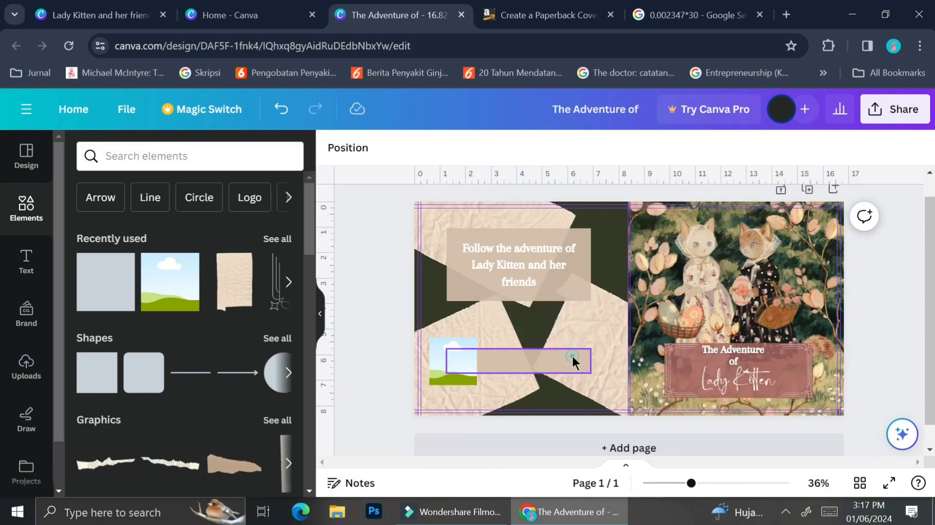
{"action": "left_click", "coordinate": [572, 362]}
{"action": "key", "text": "Escape"}
Search the graphics for "flower" and place yellow dried flowers in the back cover's lower-right and upper-left corners
{"action": "left_click", "coordinate": [253, 163]}
{"action": "type", "text": "flower"}
{"action": "key", "text": "Return"}
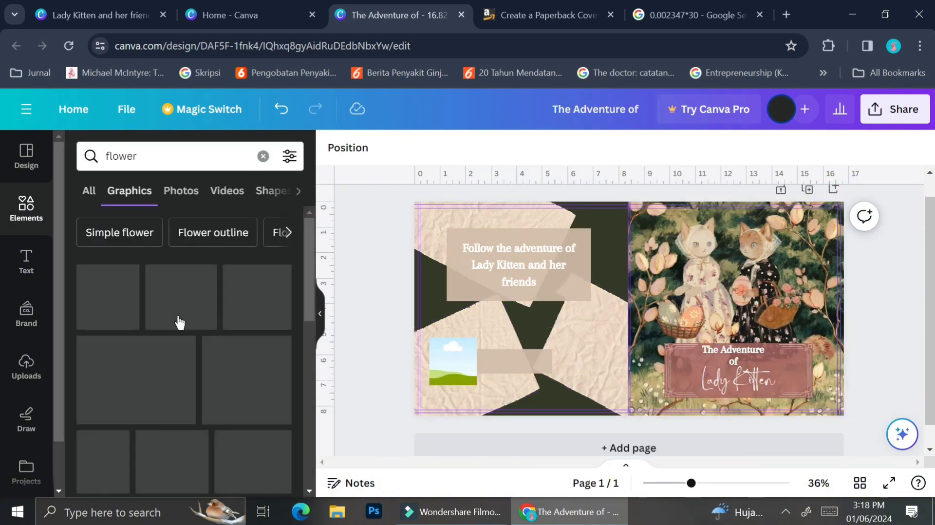
{"action": "scroll", "coordinate": [180, 322], "scroll_direction": "down", "scroll_amount": 4}
{"action": "left_click", "coordinate": [257, 382]}
{"action": "left_click_drag", "start_coordinate": [700, 390], "coordinate": [638, 319]}
{"action": "left_click_drag", "start_coordinate": [599, 275], "coordinate": [447, 273]}
{"action": "left_click", "coordinate": [578, 324]}
{"action": "left_click_drag", "start_coordinate": [447, 349], "coordinate": [319, 235]}
{"action": "left_click_drag", "start_coordinate": [453, 276], "coordinate": [439, 260]}
Add the pinkish-brown dried flowers along the back cover's lower-left edge and send them behind the photo frame
{"action": "scroll", "coordinate": [190, 350], "scroll_direction": "down", "scroll_amount": 3}
{"action": "left_click", "coordinate": [118, 381]}
{"action": "left_click_drag", "start_coordinate": [326, 389], "coordinate": [493, 398]}
{"action": "left_click_drag", "start_coordinate": [657, 281], "coordinate": [485, 395]}
{"action": "right_click", "coordinate": [471, 392]}
{"action": "mouse_move", "coordinate": [612, 357]}
{"action": "left_click", "coordinate": [730, 414]}
{"action": "right_click", "coordinate": [474, 389]}
{"action": "left_click", "coordinate": [730, 414]}
{"action": "left_click", "coordinate": [364, 373]}
Add the thin dried-flower stem, resize and rotate it along the back cover's upper-right edge, and send it backward
{"action": "scroll", "coordinate": [206, 365], "scroll_direction": "down", "scroll_amount": 3}
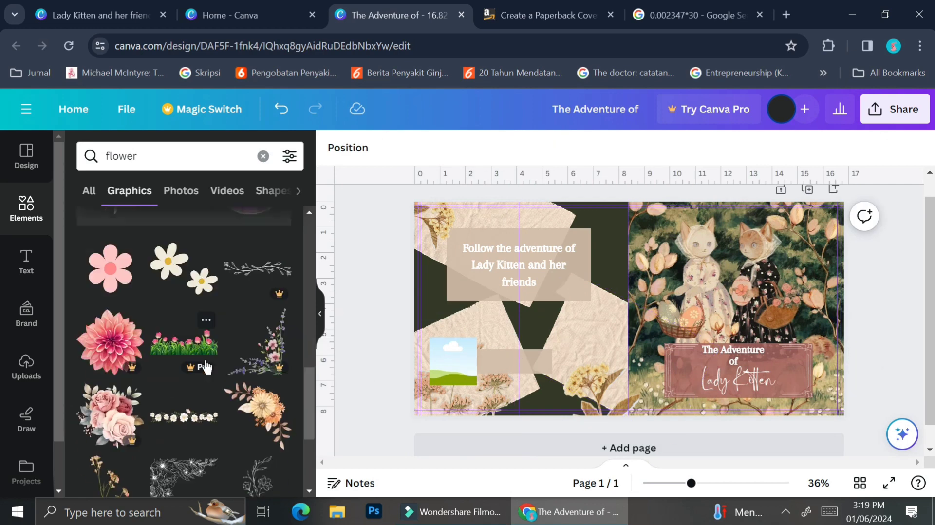
{"action": "scroll", "coordinate": [207, 367], "scroll_direction": "down", "scroll_amount": 2}
{"action": "left_click", "coordinate": [114, 365]}
{"action": "left_click_drag", "start_coordinate": [594, 323], "coordinate": [557, 286]}
{"action": "left_click_drag", "start_coordinate": [676, 273], "coordinate": [520, 222]}
{"action": "left_click_drag", "start_coordinate": [496, 311], "coordinate": [554, 286]}
{"action": "left_click_drag", "start_coordinate": [626, 245], "coordinate": [588, 235]}
{"action": "right_click", "coordinate": [579, 238]}
{"action": "mouse_move", "coordinate": [651, 360]}
{"action": "left_click", "coordinate": [458, 414]}
{"action": "left_click", "coordinate": [412, 420]}
Extend the blurb with "and immerse yourself in an interesting and neverending journey."
{"action": "left_click", "coordinate": [539, 281]}
{"action": "left_click", "coordinate": [539, 279]}
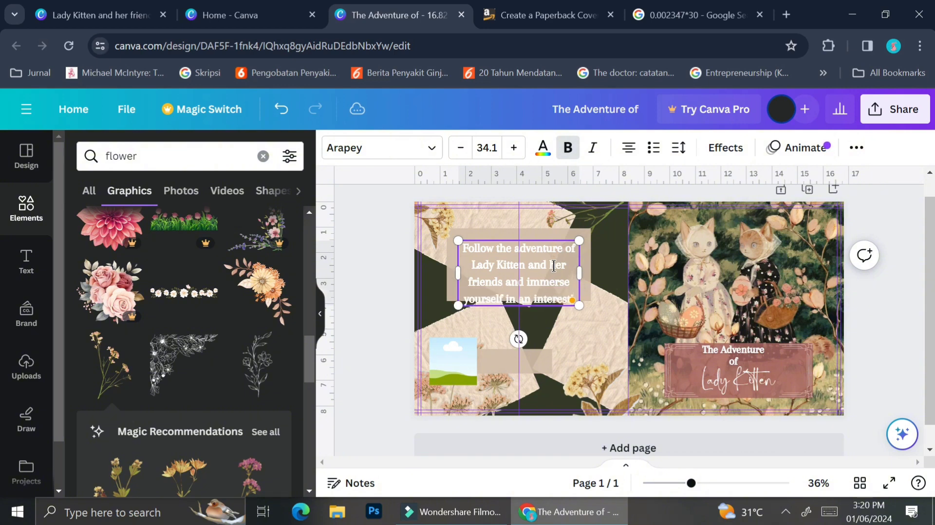
{"action": "type", "text": "ing and neverending"}
Remove the bold from the blurb, reduce its font size to 27.1, and widen and centre it within the panel
{"action": "key", "text": "ctrl+a"}
{"action": "left_click", "coordinate": [568, 148]}
{"action": "triple_click", "coordinate": [460, 147]}
{"action": "triple_click", "coordinate": [461, 147]}
{"action": "left_click", "coordinate": [461, 147]}
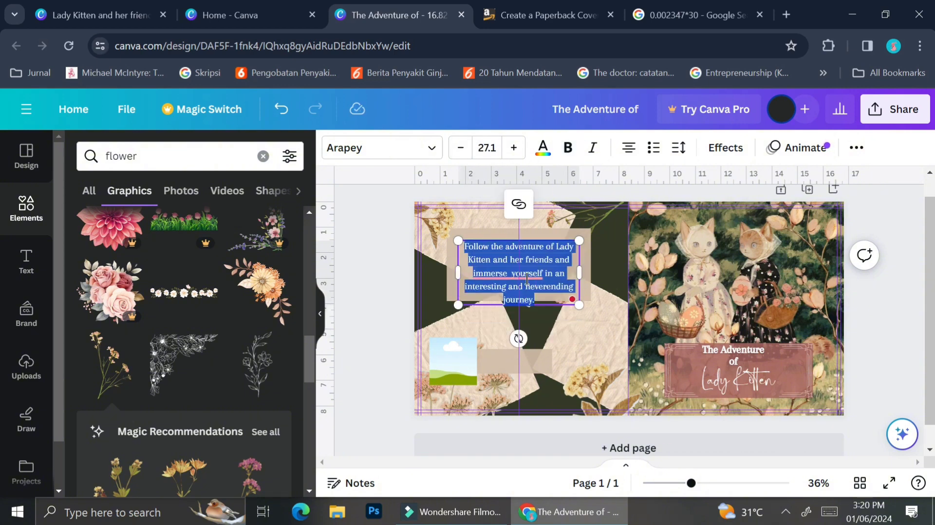
{"action": "left_click_drag", "start_coordinate": [580, 272], "coordinate": [605, 271]}
{"action": "left_click_drag", "start_coordinate": [558, 253], "coordinate": [546, 252]}
{"action": "left_click", "coordinate": [892, 329]}
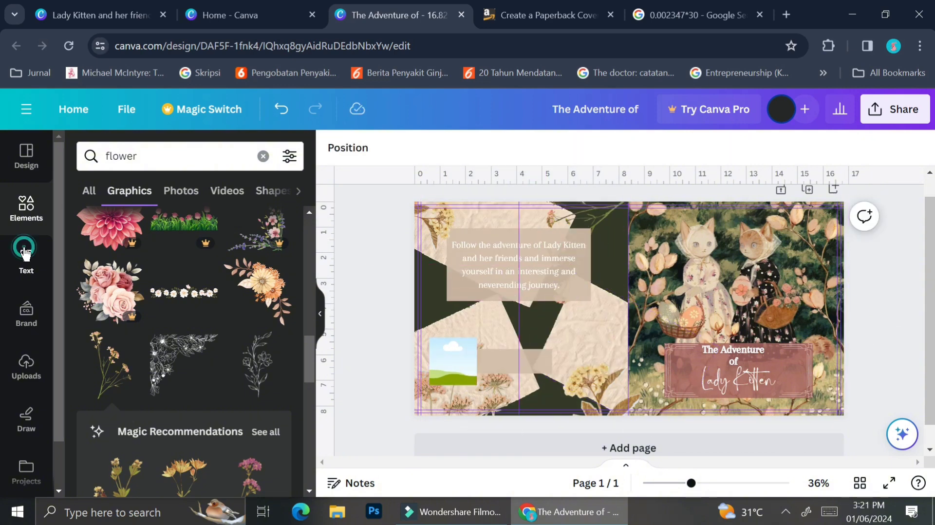
Search the photos for "woman" and fill the square frame with the portrait of the blonde woman in white
{"action": "left_click", "coordinate": [262, 156]}
{"action": "type", "text": "woman"}
{"action": "key", "text": "Return"}
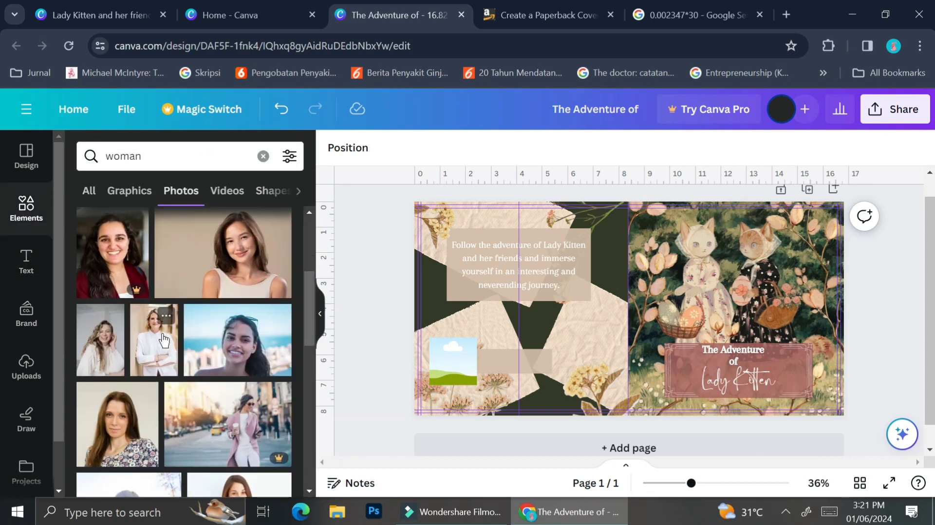
{"action": "double_click", "coordinate": [456, 364]}
{"action": "left_click_drag", "start_coordinate": [164, 340], "coordinate": [456, 376]}
{"action": "left_click", "coordinate": [512, 372]}
{"action": "left_click", "coordinate": [512, 372]}
{"action": "left_click", "coordinate": [344, 355]}
Paste a text copy onto the thin strip, write "Written by" with the author's full name on two lines, and change its alignment
{"action": "right_click", "coordinate": [582, 266]}
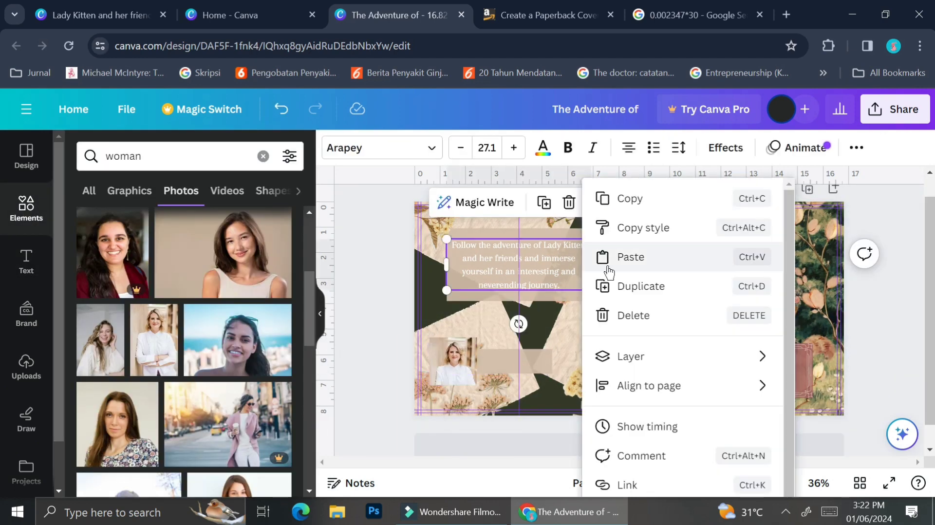
{"action": "left_click", "coordinate": [609, 272]}
{"action": "left_click_drag", "start_coordinate": [502, 249], "coordinate": [521, 354]}
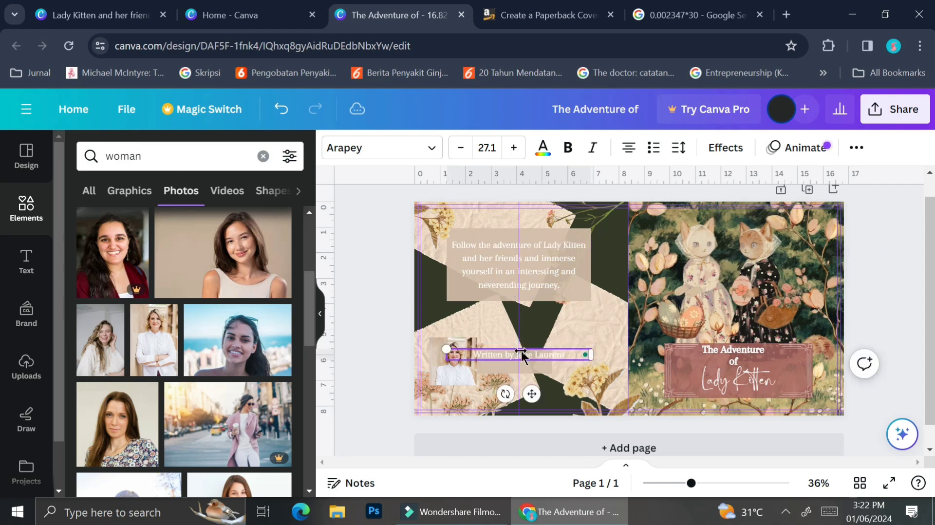
{"action": "key", "text": "Return"}
{"action": "key", "text": "ctrl+a"}
{"action": "left_click", "coordinate": [629, 147]}
{"action": "left_click", "coordinate": [629, 148]}
Narrow the author credit's text box, set it beside the portrait and shorten the strip to fit the text
{"action": "mouse_move", "coordinate": [532, 406]}
{"action": "left_mouse_down"}
{"action": "mouse_move", "coordinate": [569, 407]}
{"action": "mouse_move", "coordinate": [531, 406]}
{"action": "left_mouse_up"}
{"action": "left_click_drag", "start_coordinate": [591, 361], "coordinate": [505, 362]}
{"action": "left_click_drag", "start_coordinate": [506, 373], "coordinate": [520, 402]}
{"action": "left_click", "coordinate": [542, 361]}
{"action": "left_click_drag", "start_coordinate": [552, 360], "coordinate": [526, 361]}
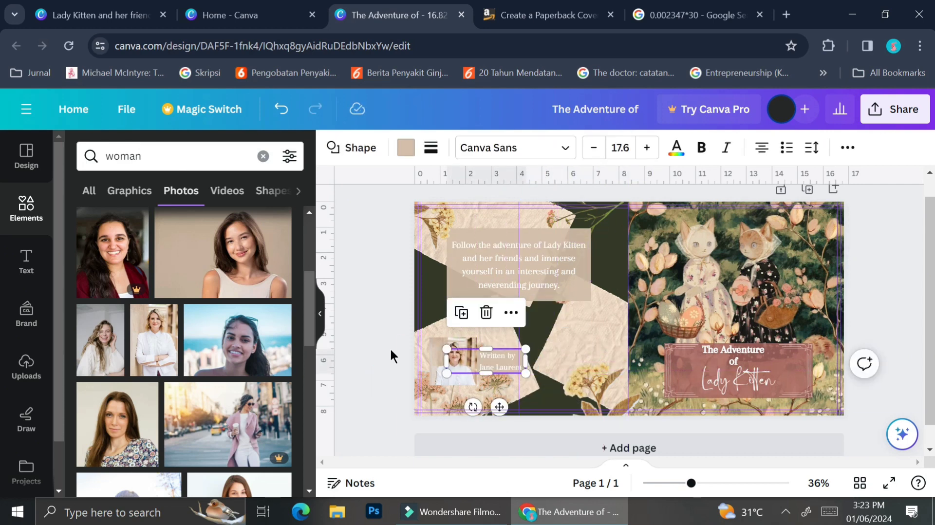
{"action": "left_click", "coordinate": [387, 347]}
Open the design's sharing and export options, and hide the element library to view the whole cover
{"action": "left_click", "coordinate": [895, 109]}
{"action": "scroll", "coordinate": [794, 280], "scroll_direction": "down", "scroll_amount": 3}
{"action": "left_click", "coordinate": [774, 312]}
{"action": "left_click", "coordinate": [368, 321]}
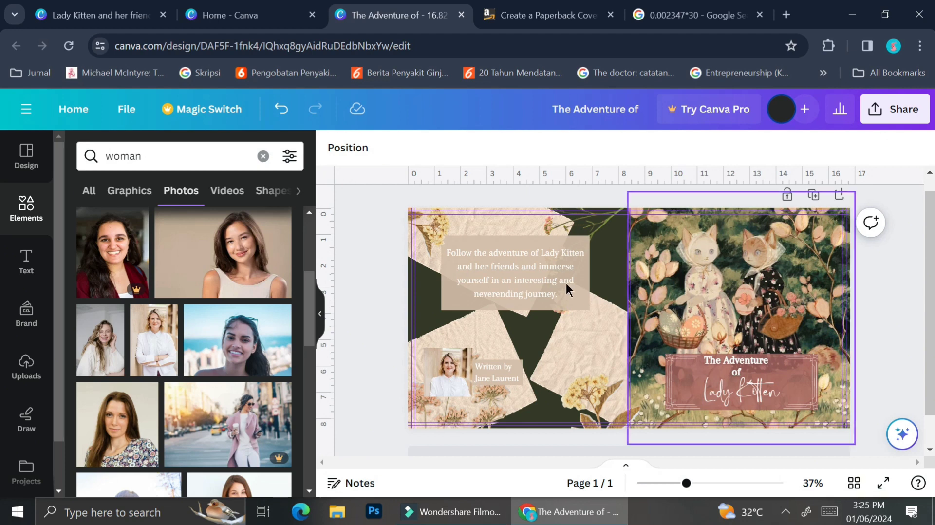
{"action": "left_click", "coordinate": [322, 322]}
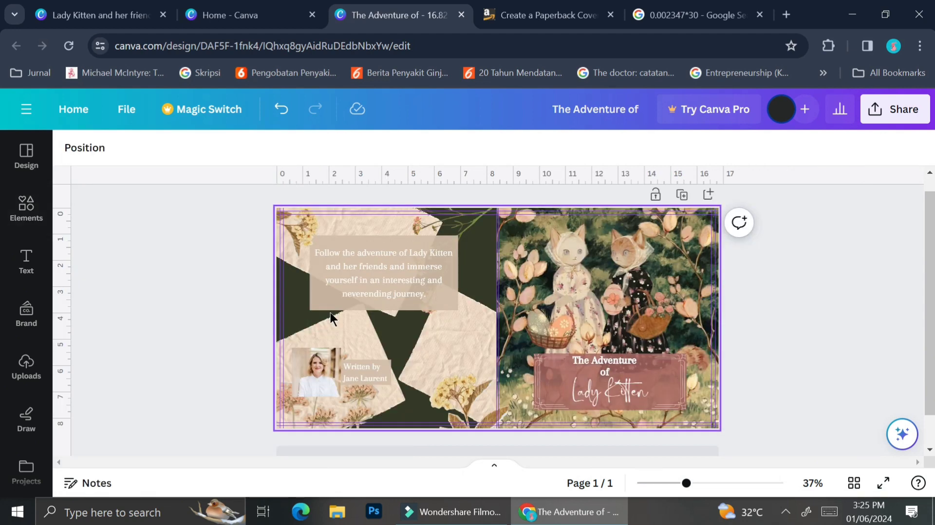